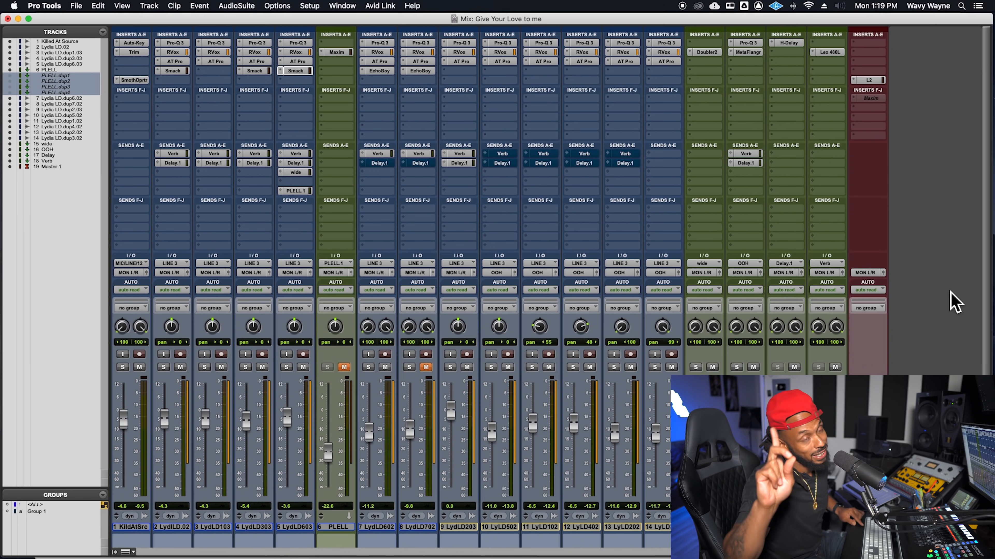
# Open the PLELL.1 send on track 5, set its level to 0.0 dB and make it pre-fader
pyautogui.press('space')
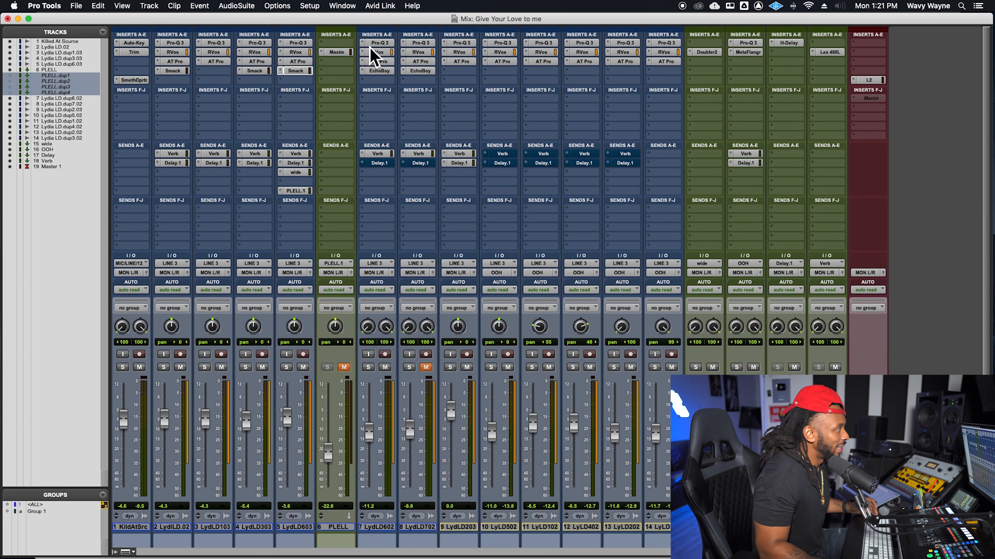
pyautogui.click(301, 191)
pyautogui.keyDown('alt'); pyautogui.click(775, 184); pyautogui.keyUp('alt')
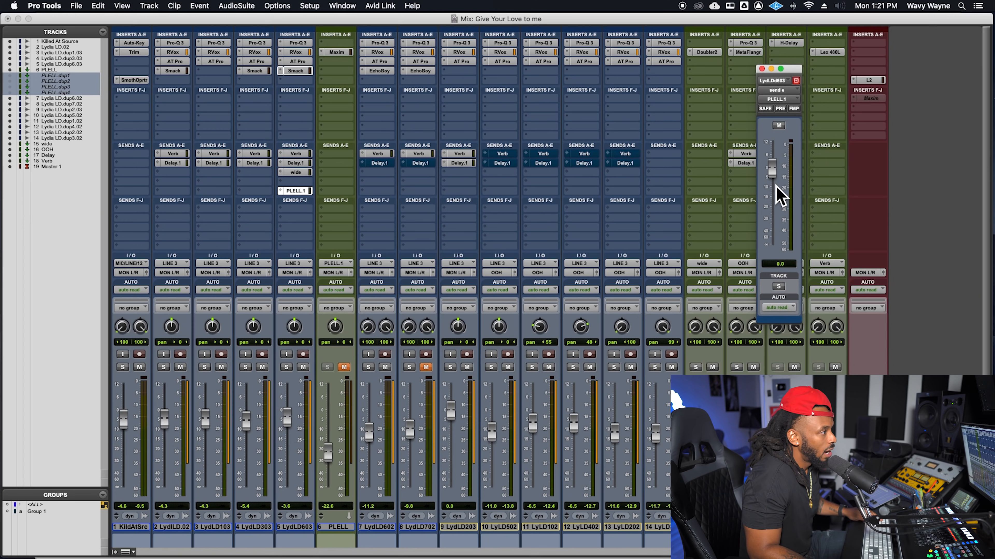
pyautogui.moveTo(791, 72); pyautogui.dragTo(779, 79)
pyautogui.click(768, 112)
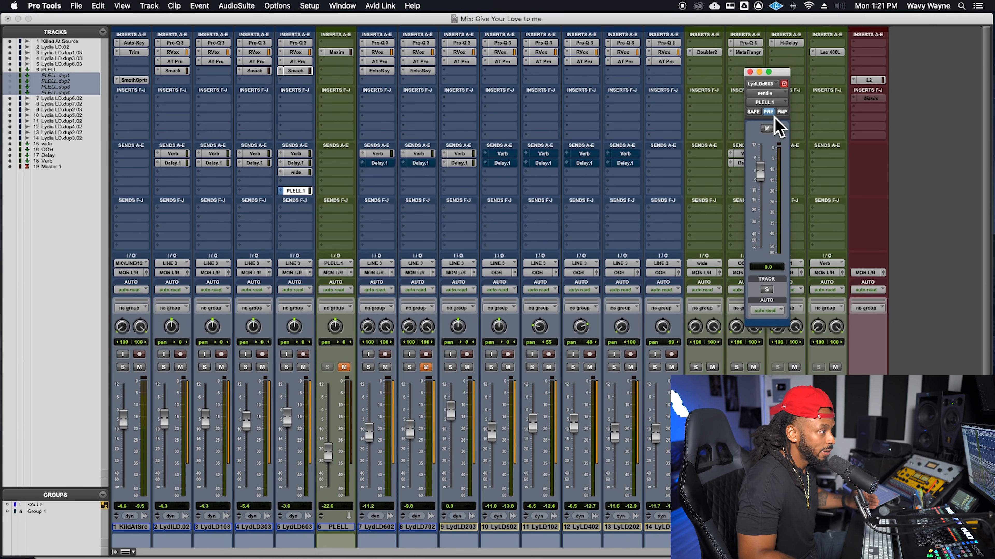
# Open the Maxim limiter on the PLELL aux track and set its ceiling to -3.8 dB
pyautogui.click(336, 529)
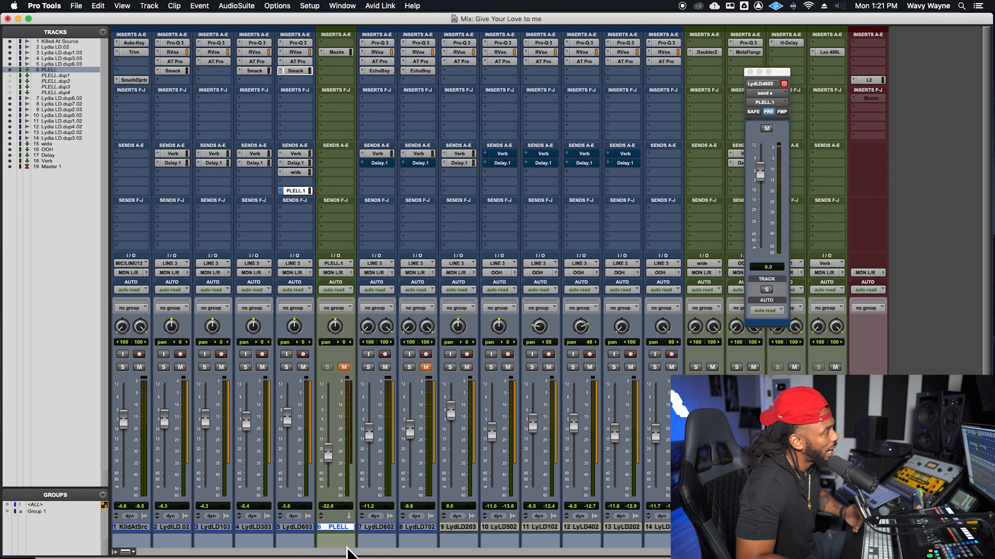
pyautogui.click(341, 55)
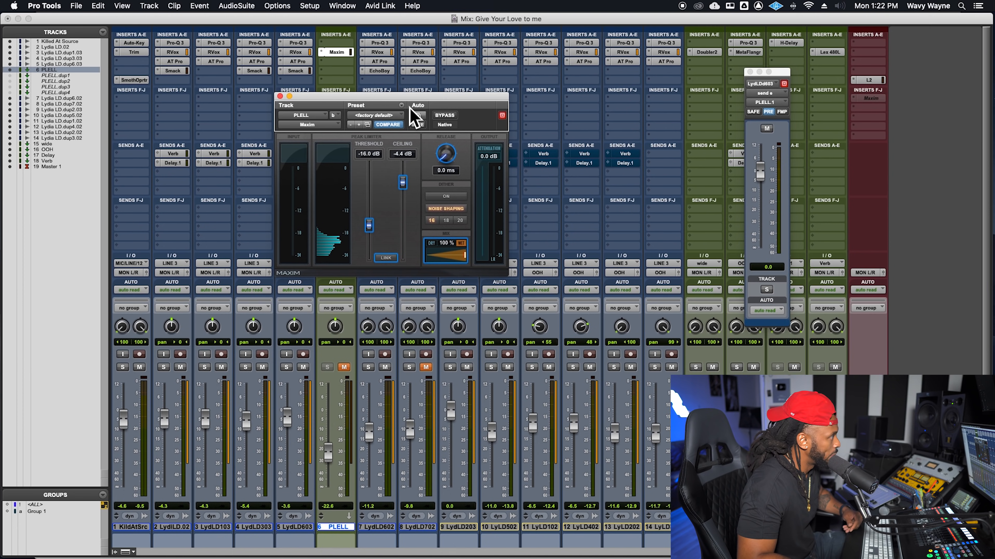
pyautogui.moveTo(410, 104); pyautogui.dragTo(573, 140)
pyautogui.moveTo(575, 227); pyautogui.dragTo(574, 225)
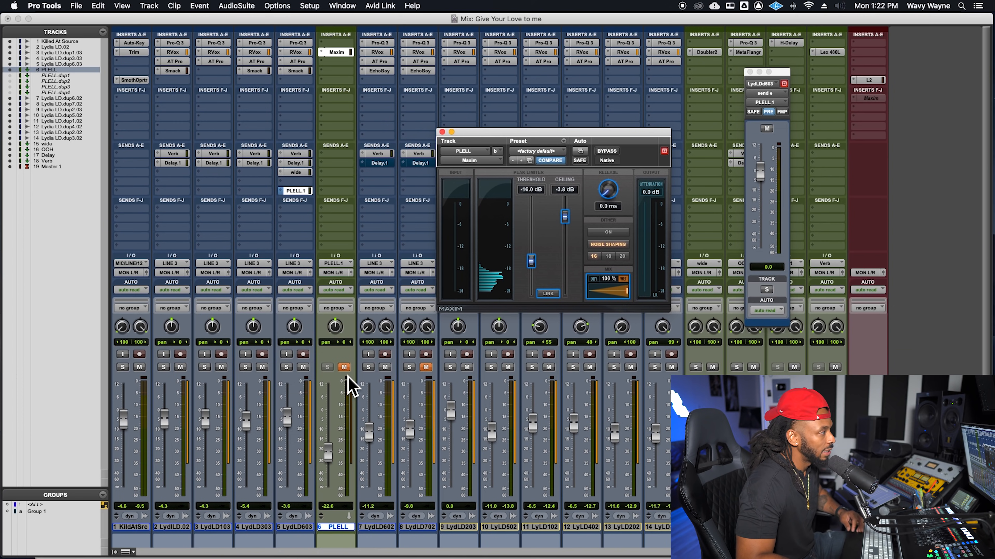
# Unmute the PLELL track during playback and set the Maxim threshold to -15.4 dB
pyautogui.press('space')
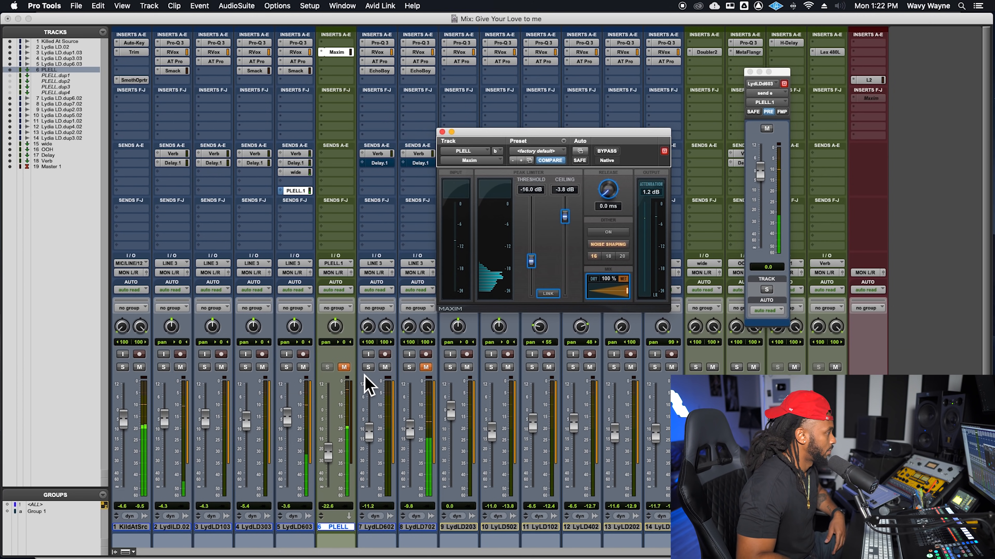
pyautogui.click(344, 369)
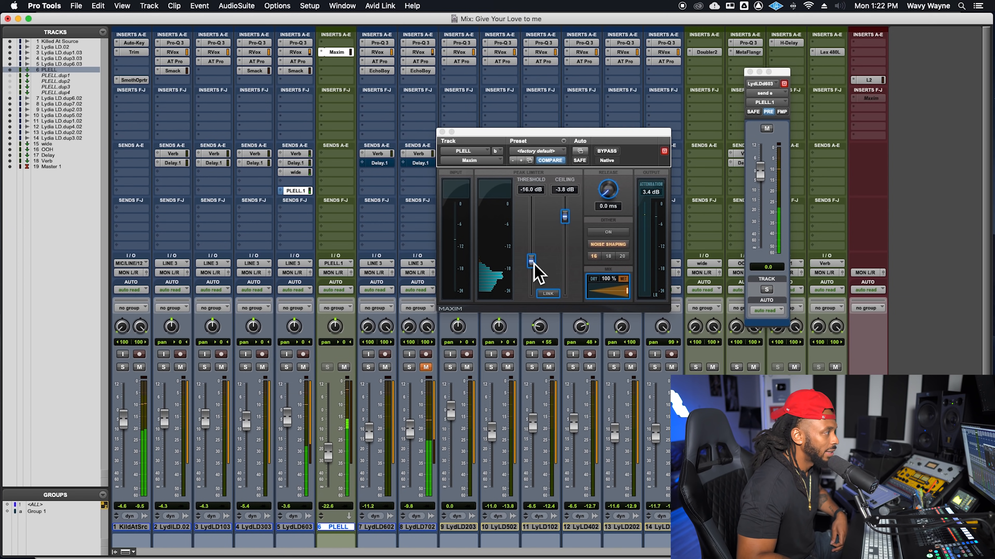
pyautogui.moveTo(534, 263); pyautogui.dragTo(533, 260)
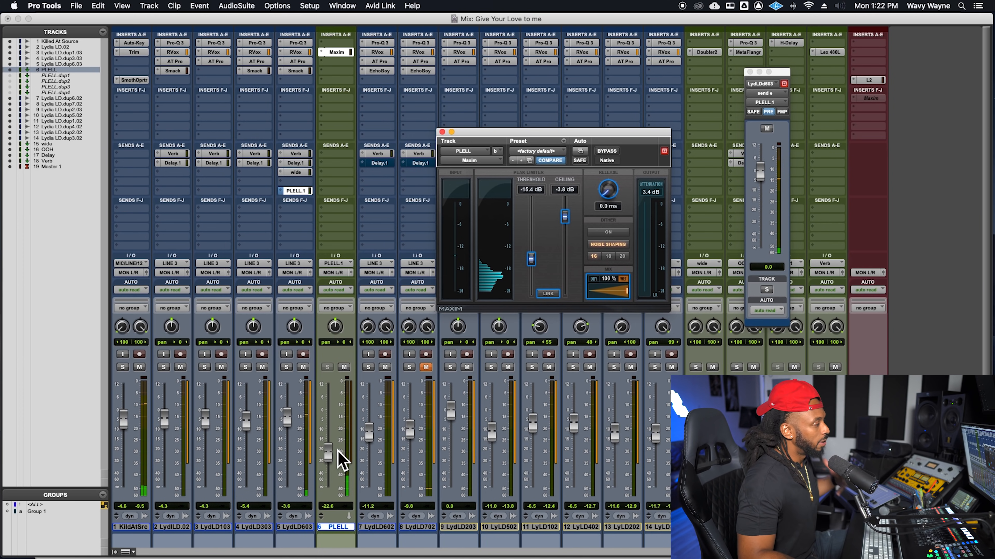
# Lower the PLELL fader to -28.5 dB and set the Maxim threshold to -13.3 dB
pyautogui.click(336, 458)
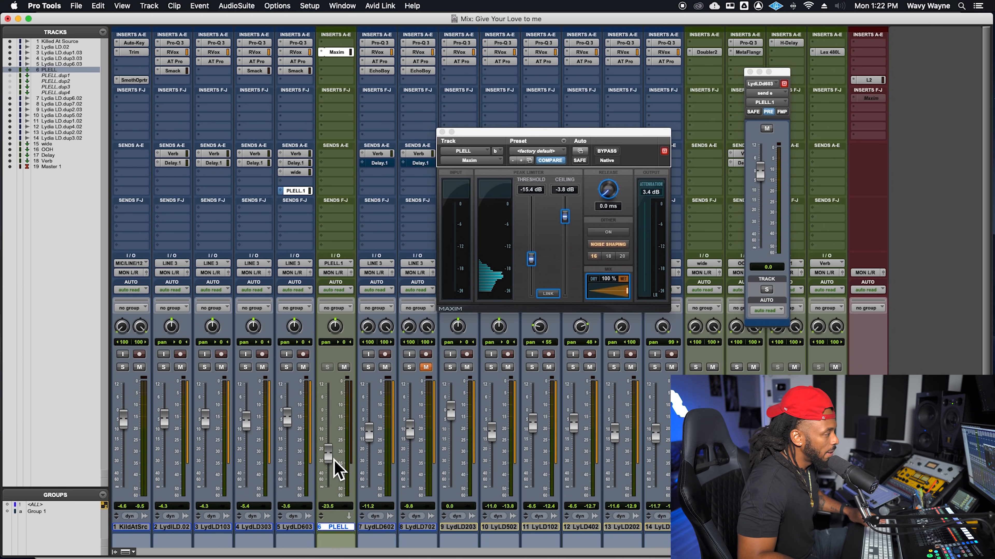
pyautogui.moveTo(334, 456); pyautogui.dragTo(330, 480)
pyautogui.moveTo(333, 465); pyautogui.dragTo(334, 465)
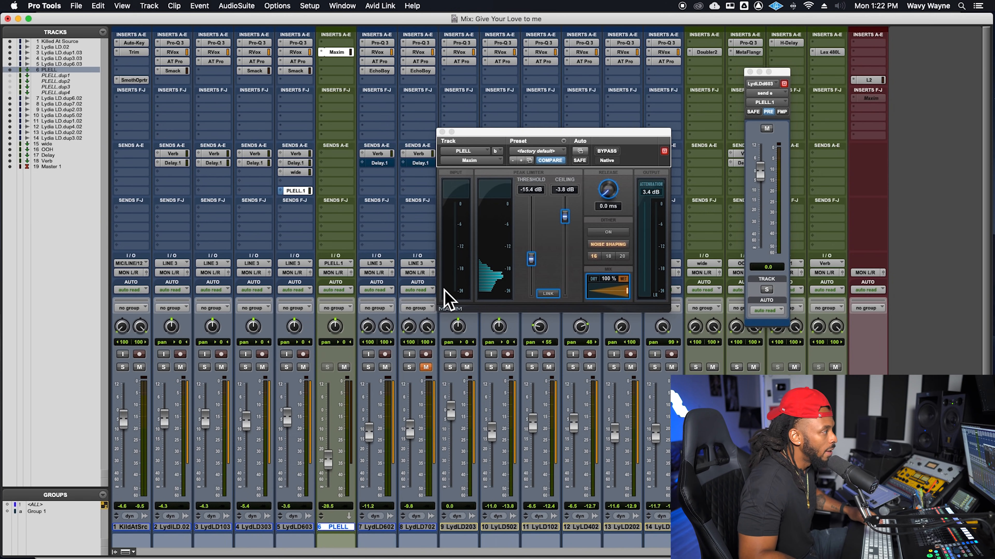
pyautogui.moveTo(532, 259); pyautogui.dragTo(534, 252)
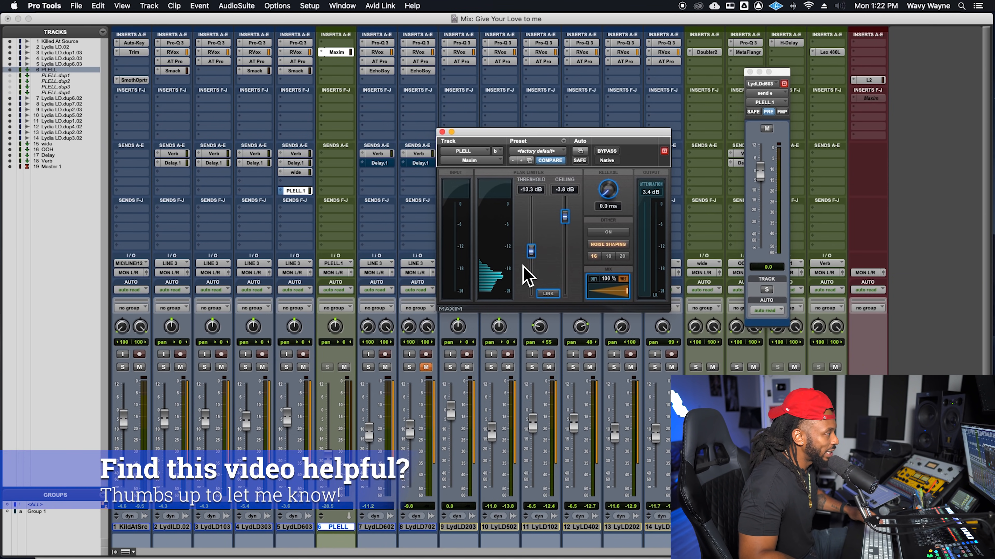
# Audition PLELL with track 5 muted and the PLELL fader at 0.0 dB, setting the Maxim threshold to -17.8 dB
pyautogui.click(304, 368)
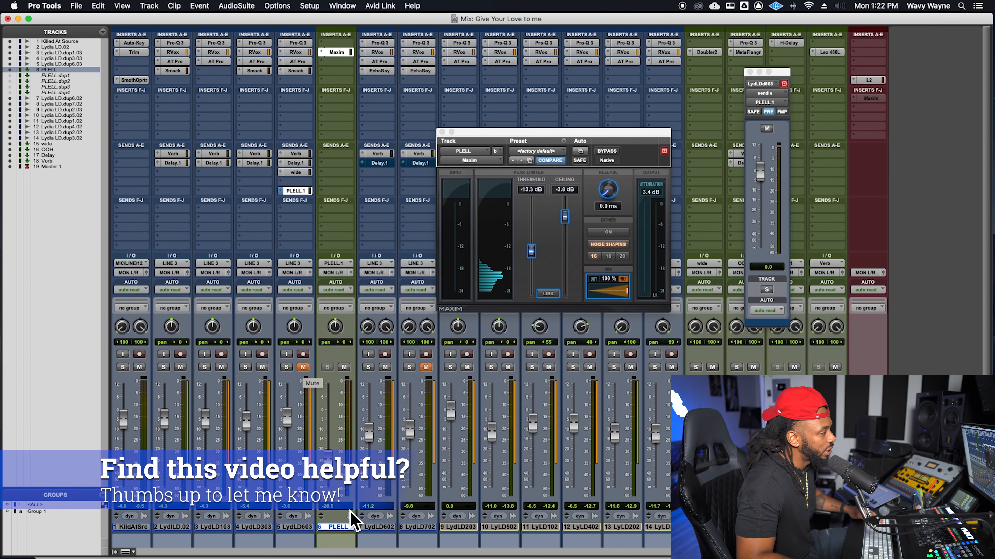
pyautogui.keyDown('alt'); pyautogui.click(327, 475); pyautogui.keyUp('alt')
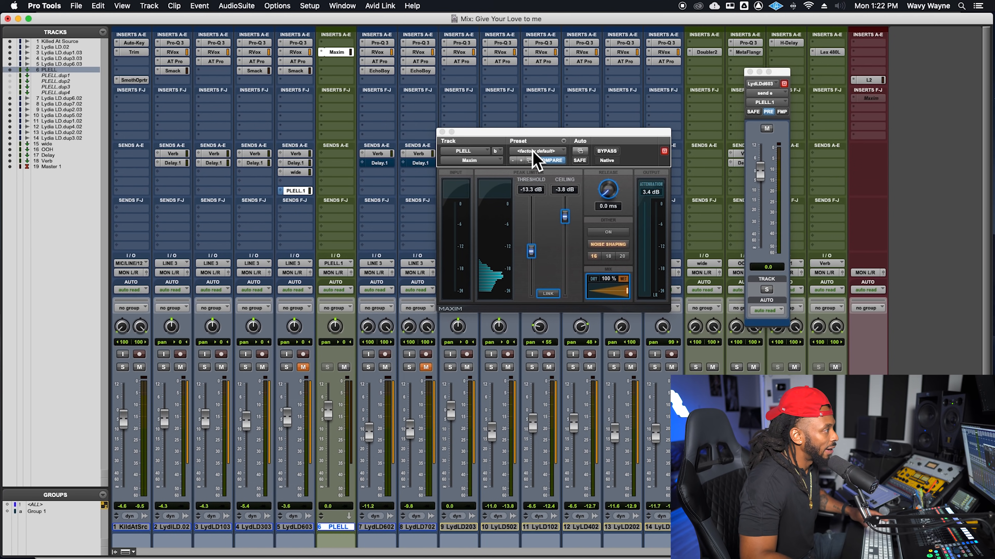
pyautogui.click(540, 145)
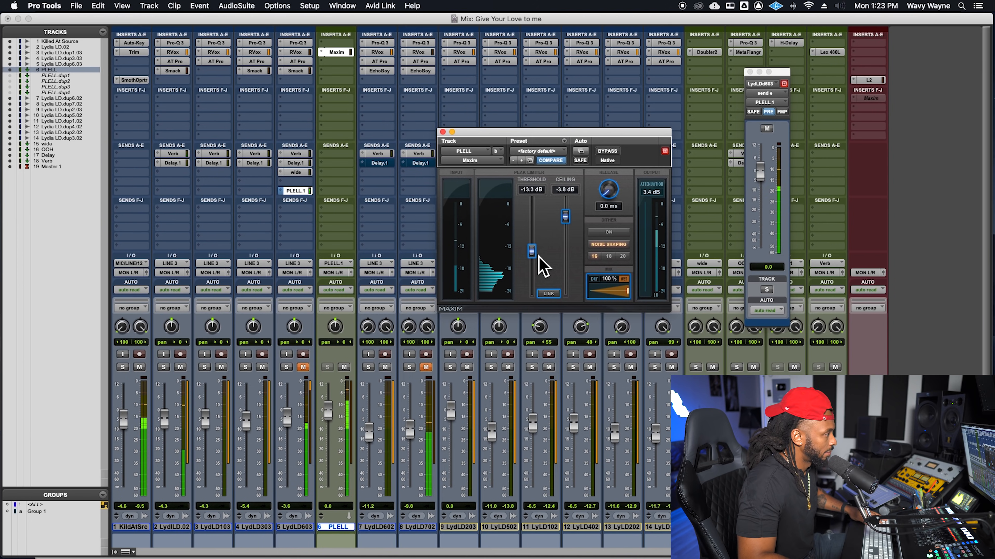
pyautogui.moveTo(539, 255); pyautogui.dragTo(539, 270)
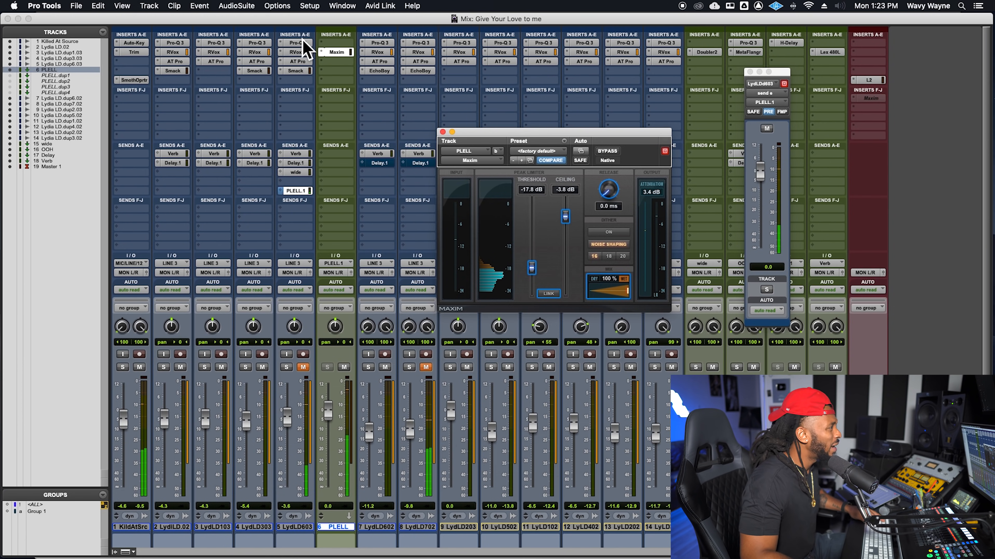
# Replace Maxim on the PLELL track with the mono UAD Empirical Labs Distressor
pyautogui.click(322, 55)
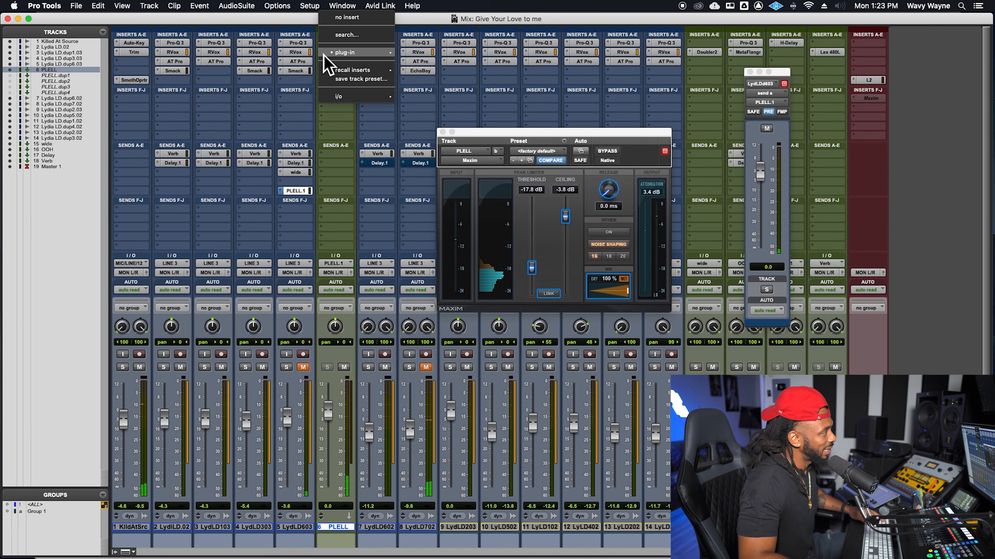
pyautogui.click(361, 38)
pyautogui.write('distre')
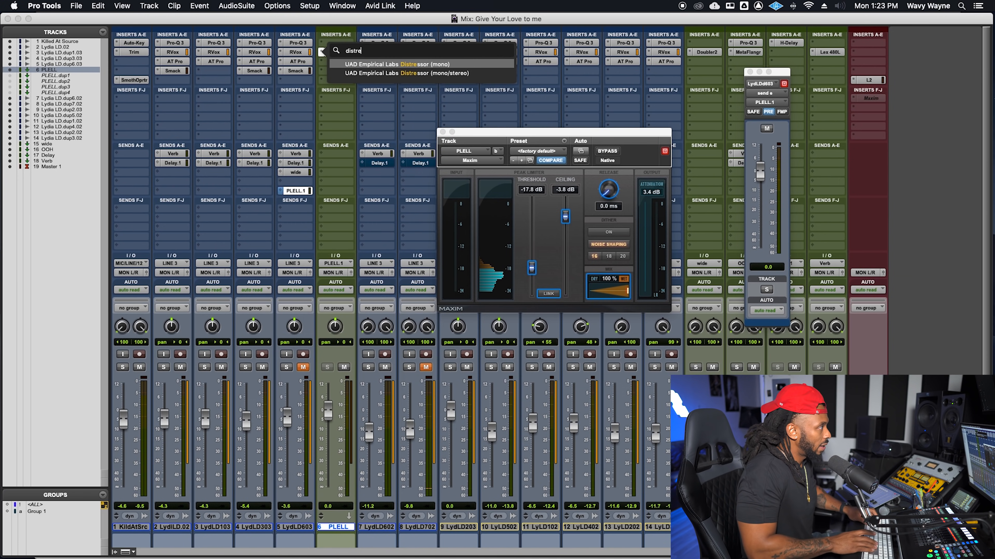
pyautogui.press('Escape')
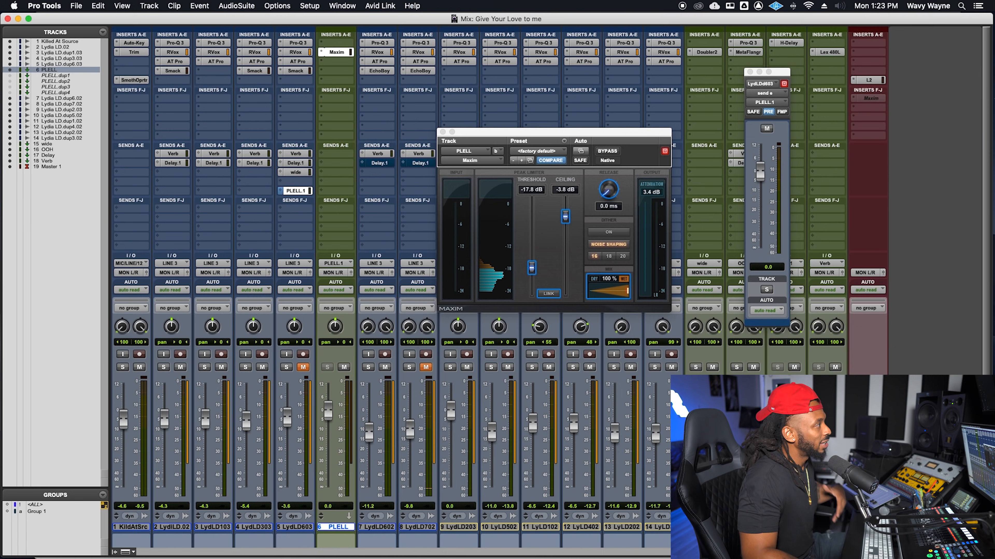
pyautogui.moveTo(537, 140); pyautogui.dragTo(472, 125)
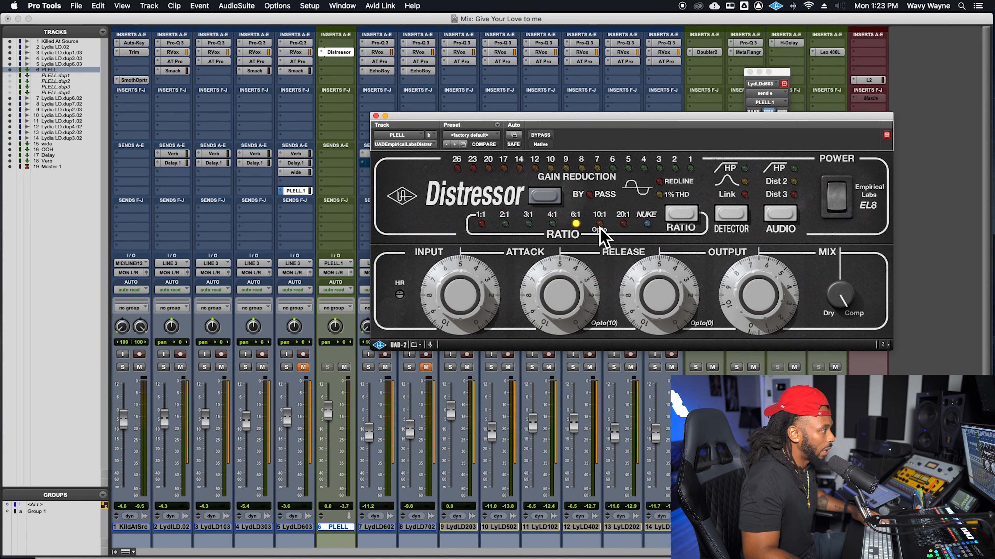
# Set the Distressor's ratio to Nuke and raise its input slightly during playback
pyautogui.click(647, 224)
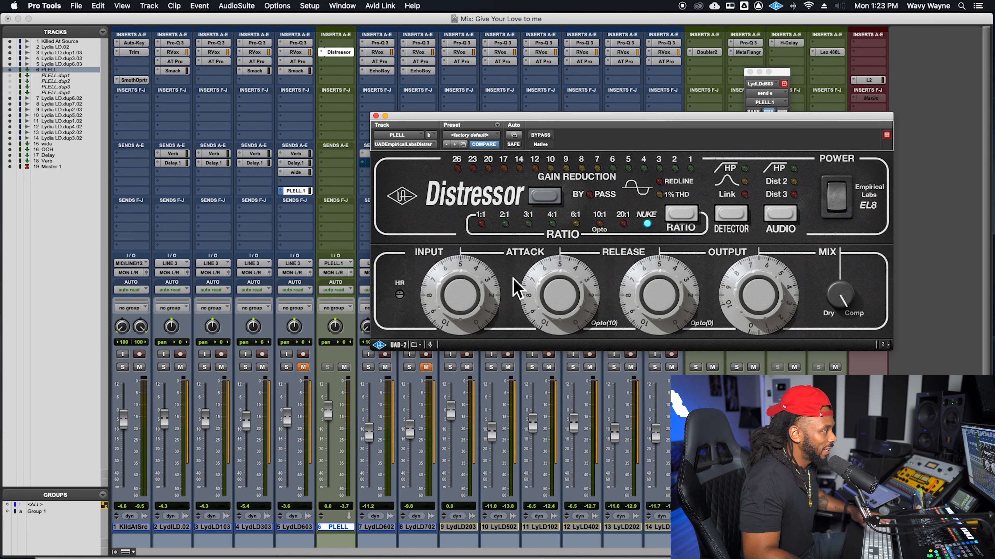
pyautogui.moveTo(507, 125); pyautogui.dragTo(395, 111)
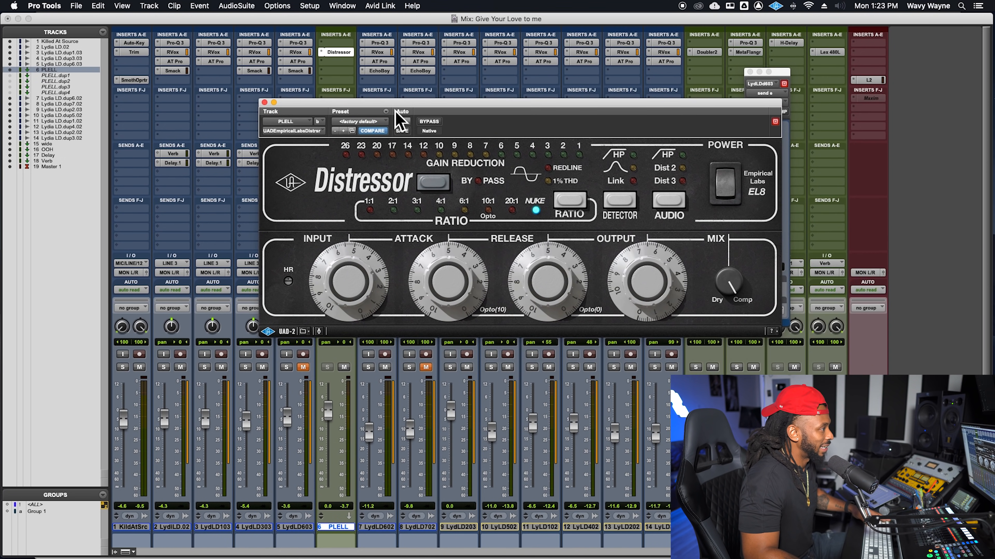
pyautogui.press('space')
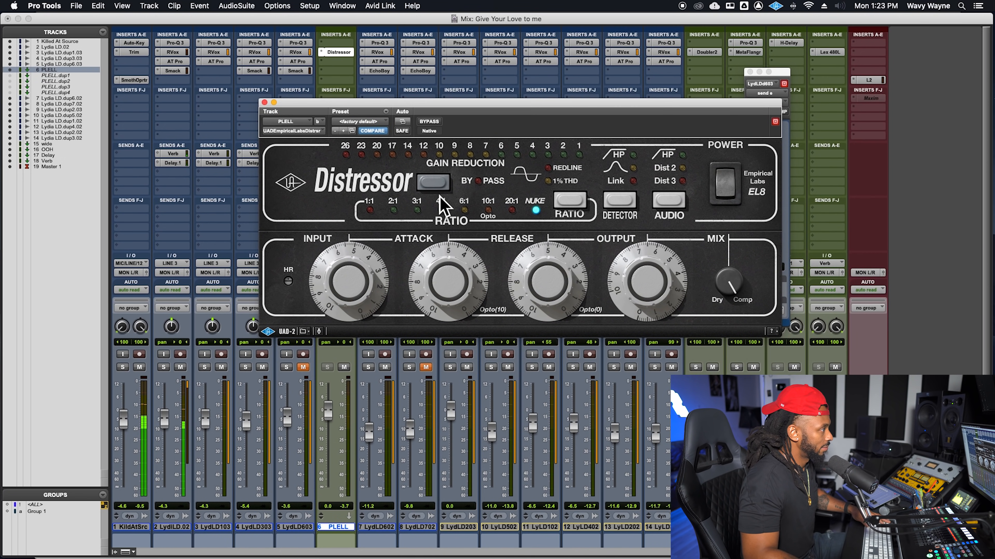
pyautogui.moveTo(372, 274); pyautogui.dragTo(375, 273)
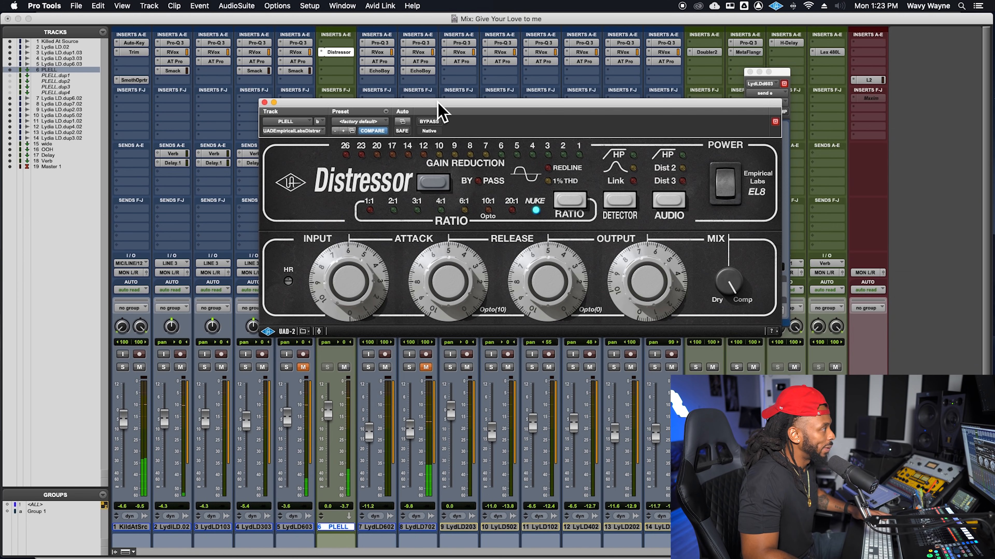
# Lower the Distressor's attack and fine-tune its release and input while listening to the compressed signal
pyautogui.moveTo(439, 105); pyautogui.dragTo(522, 150)
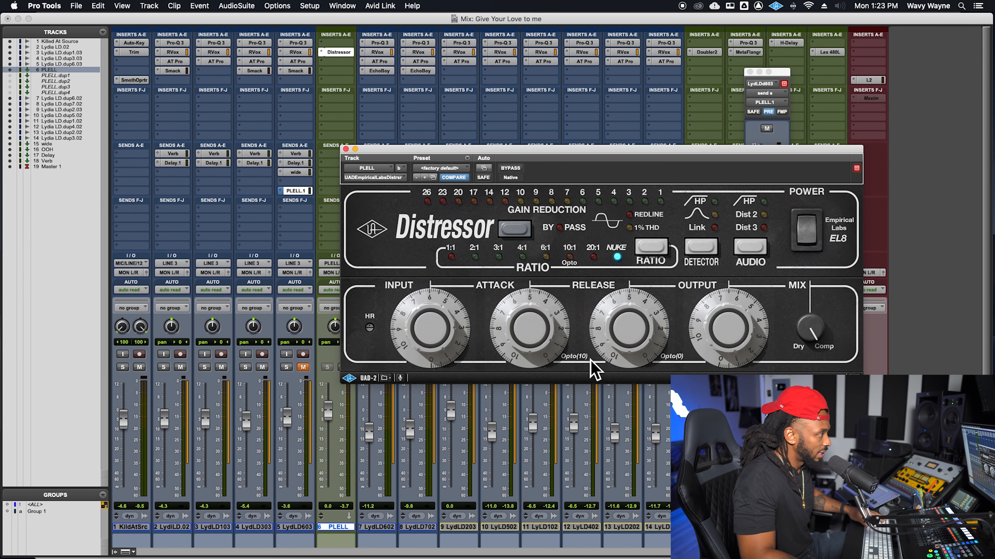
pyautogui.moveTo(554, 324); pyautogui.dragTo(533, 349)
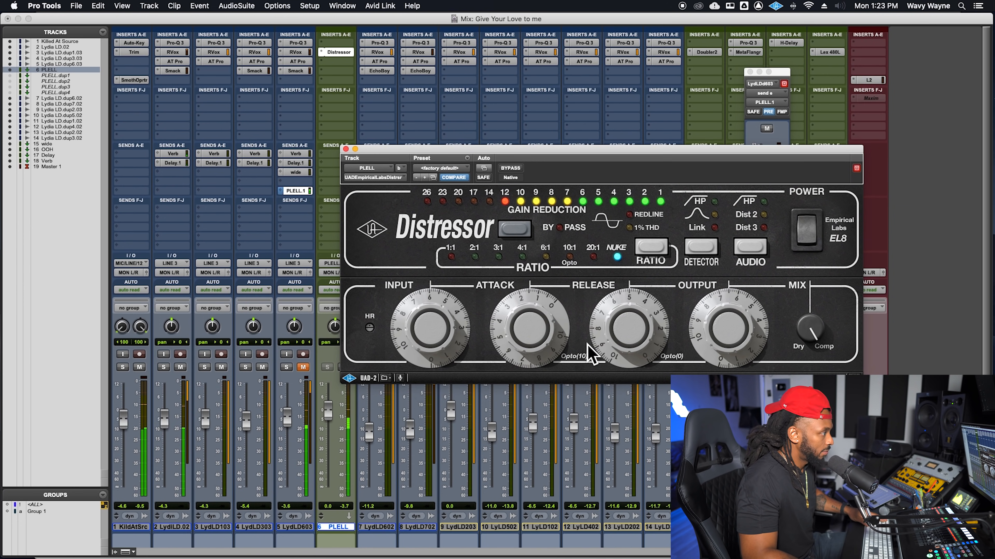
pyautogui.moveTo(597, 348); pyautogui.dragTo(605, 334)
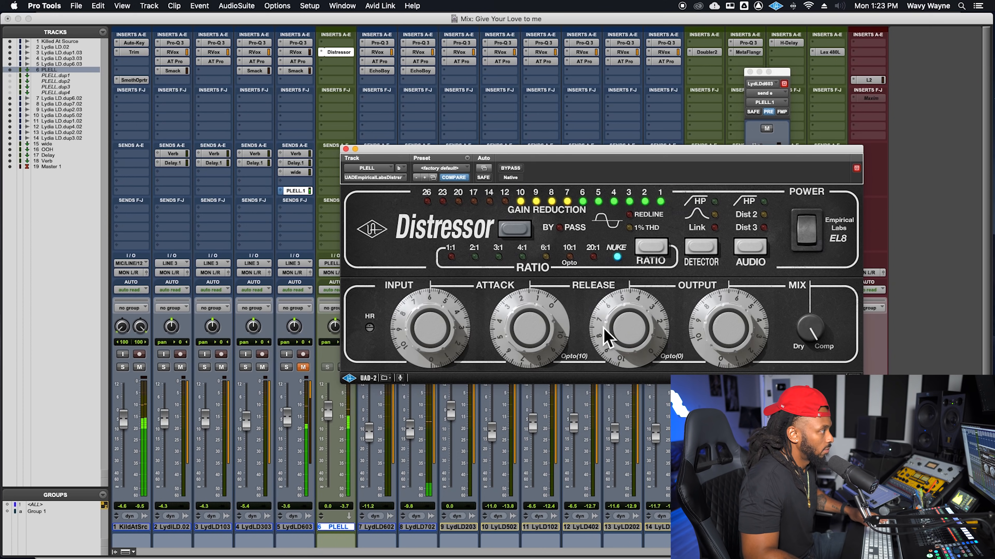
pyautogui.moveTo(603, 326)
pyautogui.mouseDown()
pyautogui.moveTo(601, 335)
pyautogui.moveTo(605, 324)
pyautogui.mouseUp()
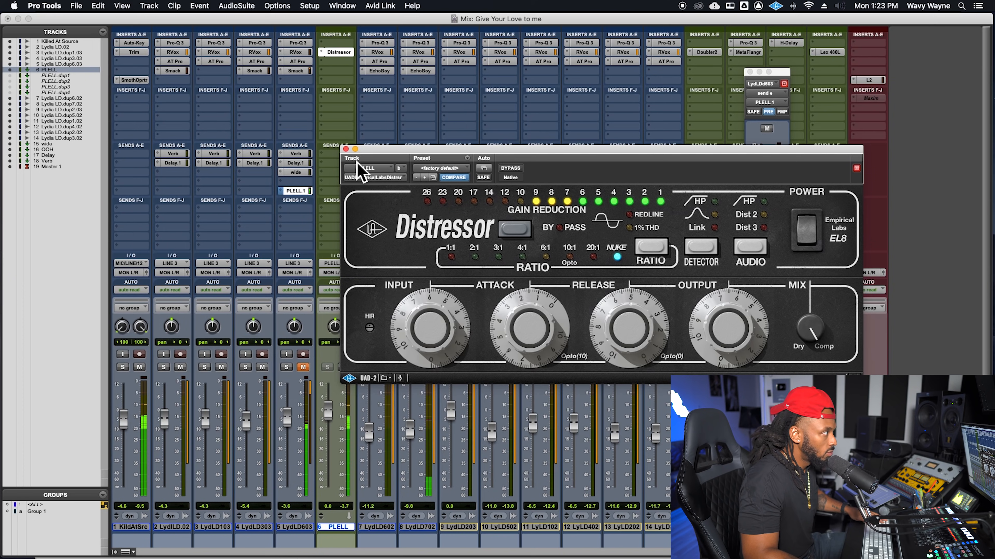
pyautogui.moveTo(419, 312); pyautogui.dragTo(414, 304)
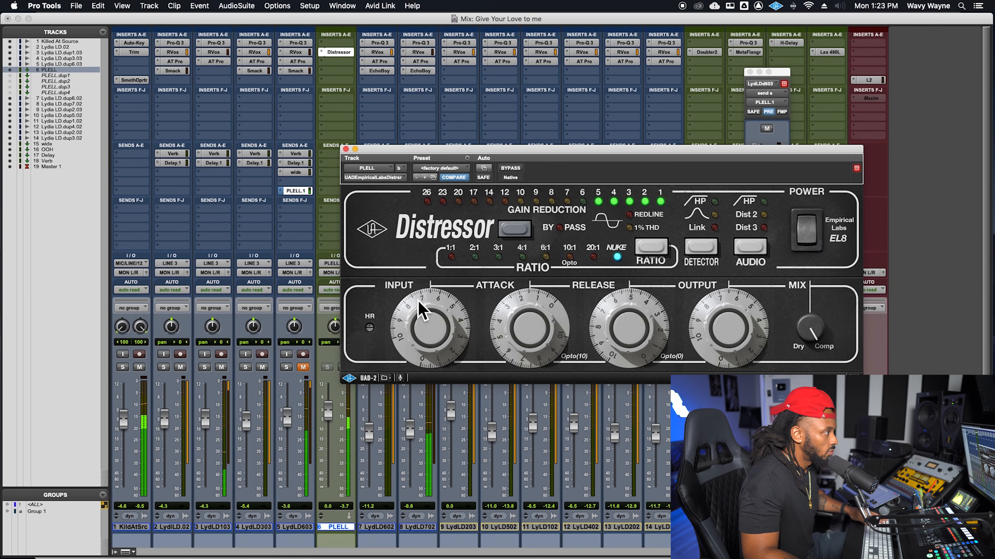
# Close the Distressor, unmute track 5 and blend the PLELL track in underneath at -24.7 dB
pyautogui.click(346, 149)
pyautogui.moveTo(329, 416); pyautogui.dragTo(315, 530)
pyautogui.click(303, 368)
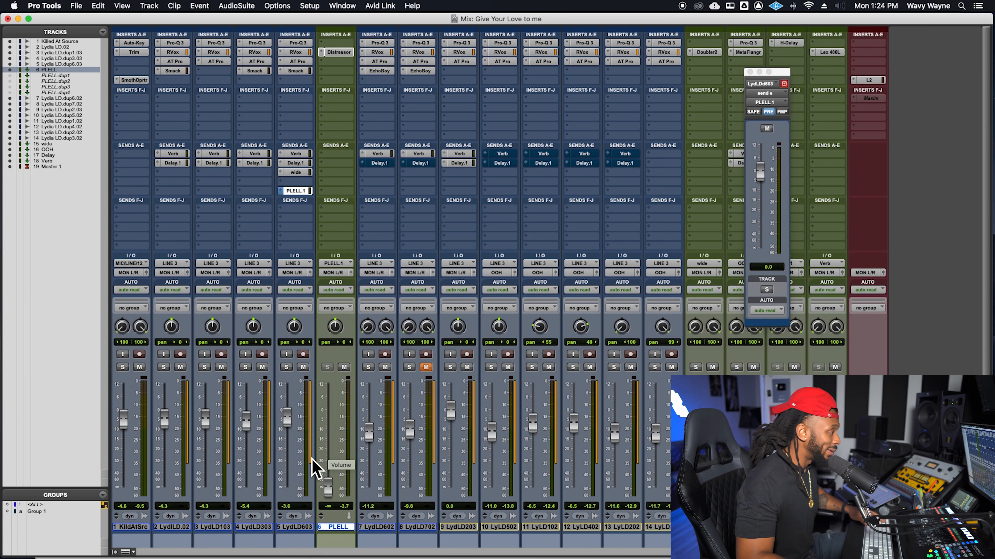
pyautogui.moveTo(333, 493); pyautogui.dragTo(339, 476)
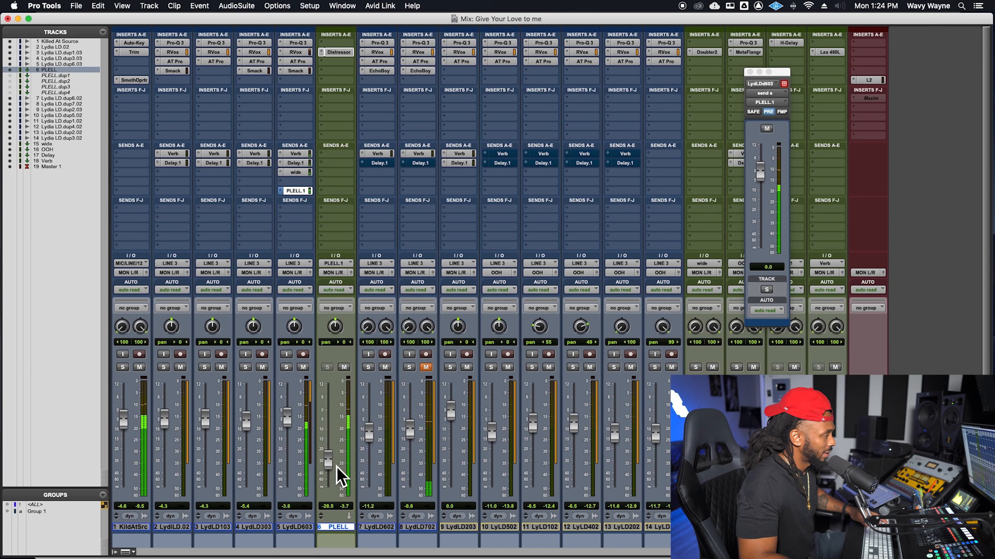
pyautogui.moveTo(337, 466); pyautogui.dragTo(335, 461)
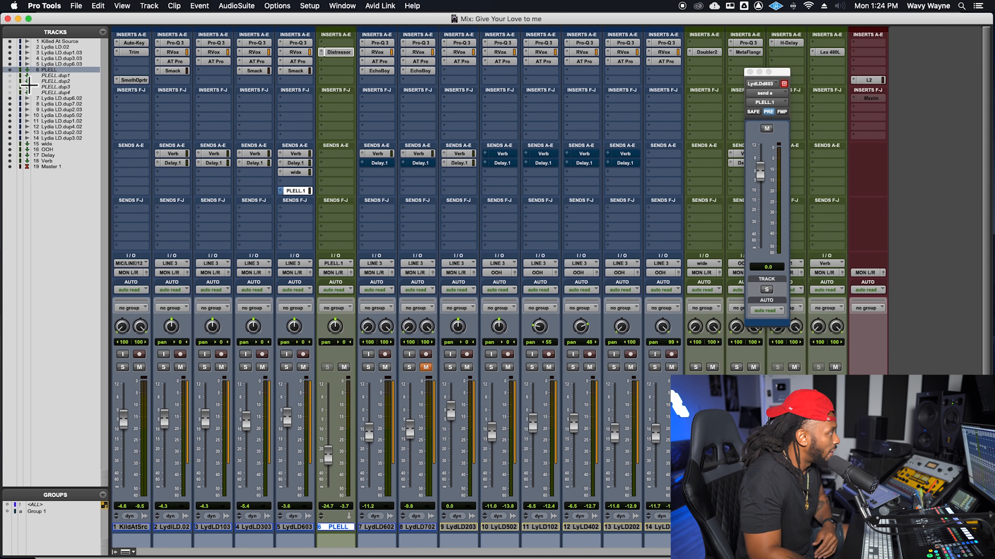
# Show the hidden PLELL.dup1 track, make it active, centre its pan and save the session
pyautogui.click(10, 75)
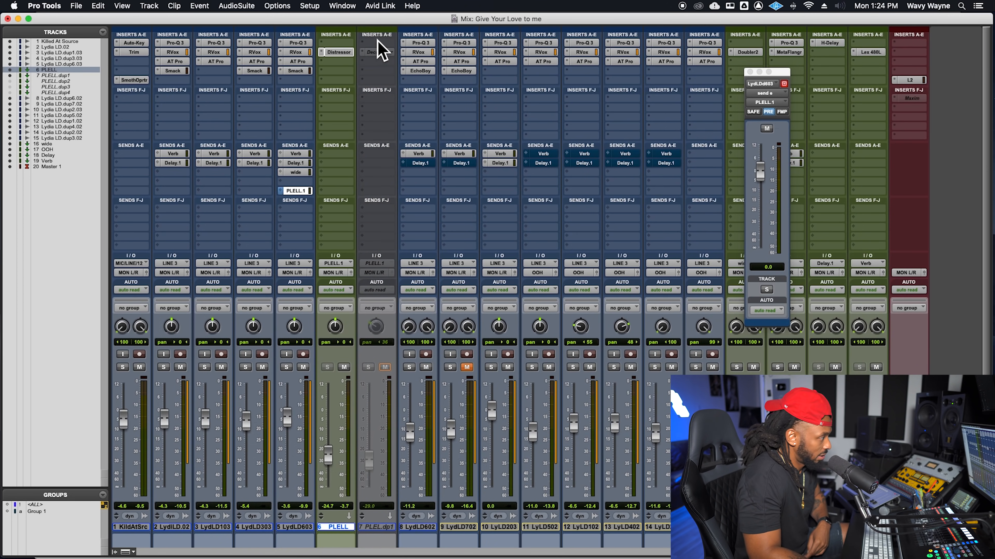
pyautogui.click(375, 527)
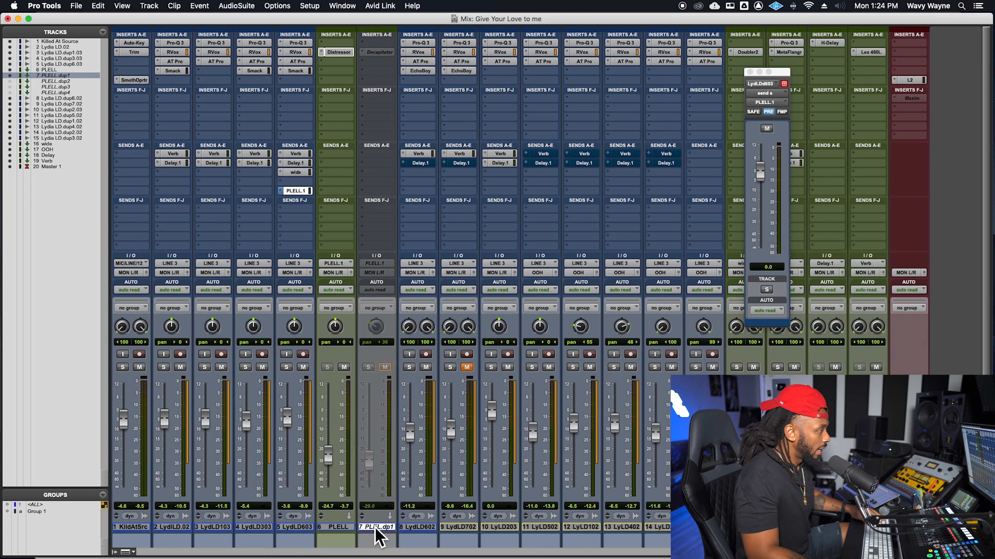
pyautogui.rightClick(382, 537)
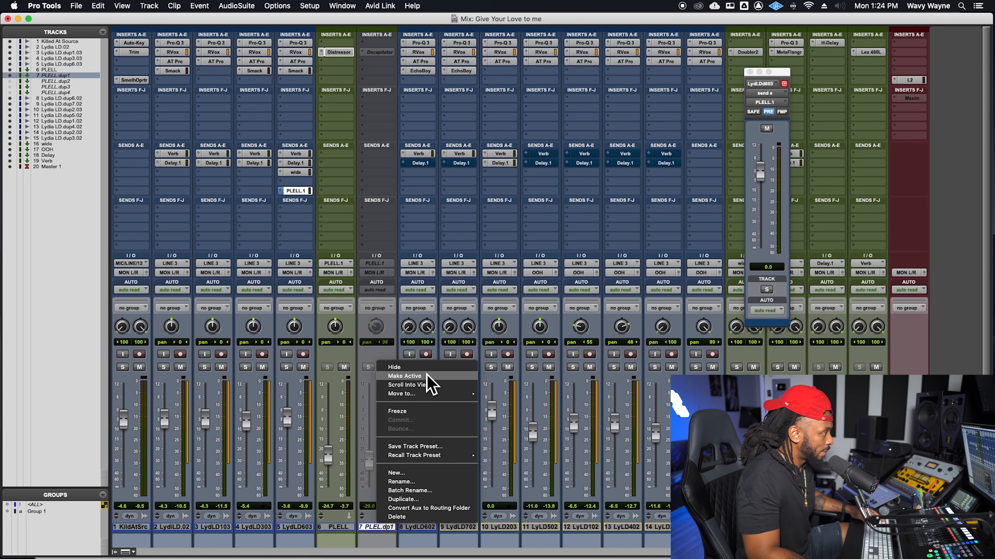
pyautogui.click(429, 383)
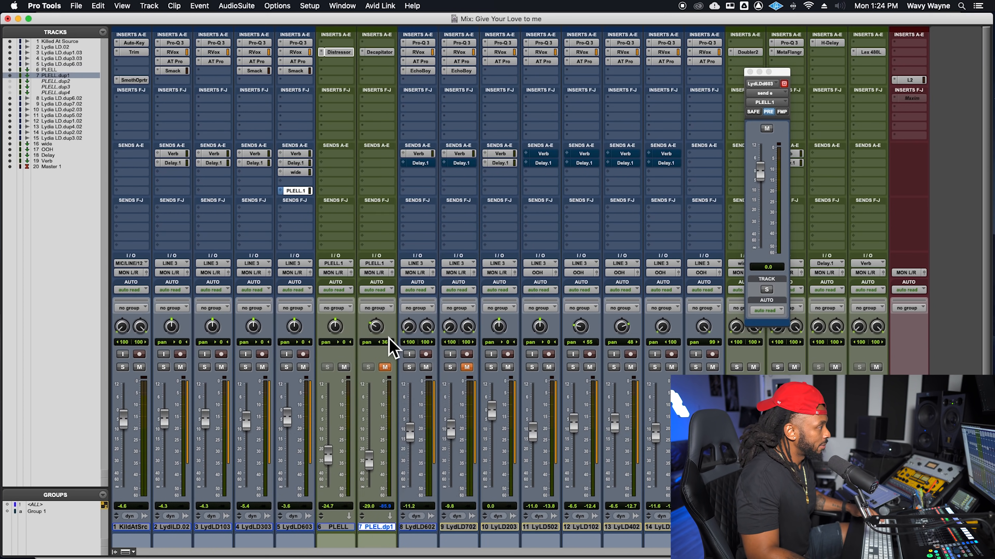
pyautogui.keyDown('alt'); pyautogui.click(376, 328); pyautogui.keyUp('alt')
pyautogui.press('super+s')
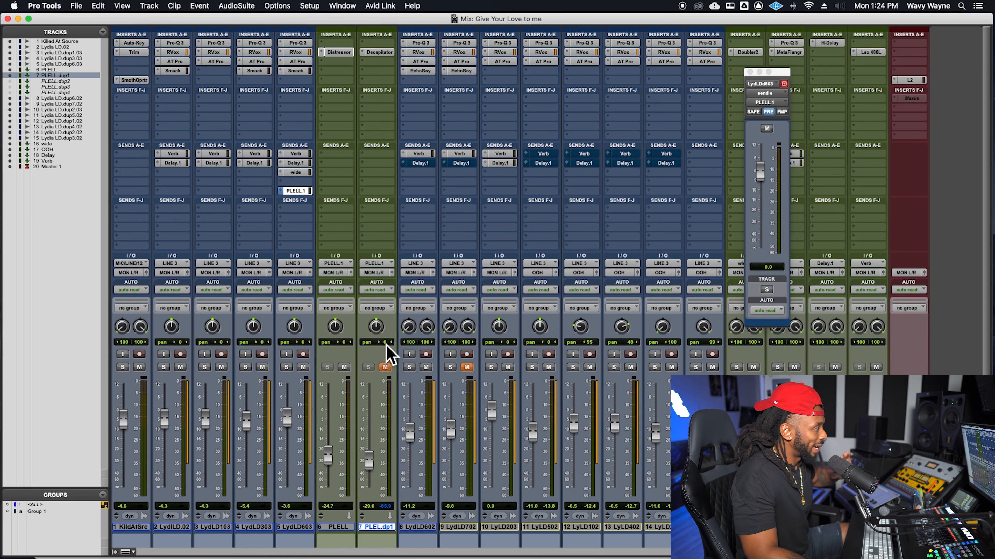
# Mute the PLELL track and open the Decapitator on PLELL.dup1, keeping its window clear of the parallel tracks' faders
pyautogui.click(343, 367)
pyautogui.click(380, 52)
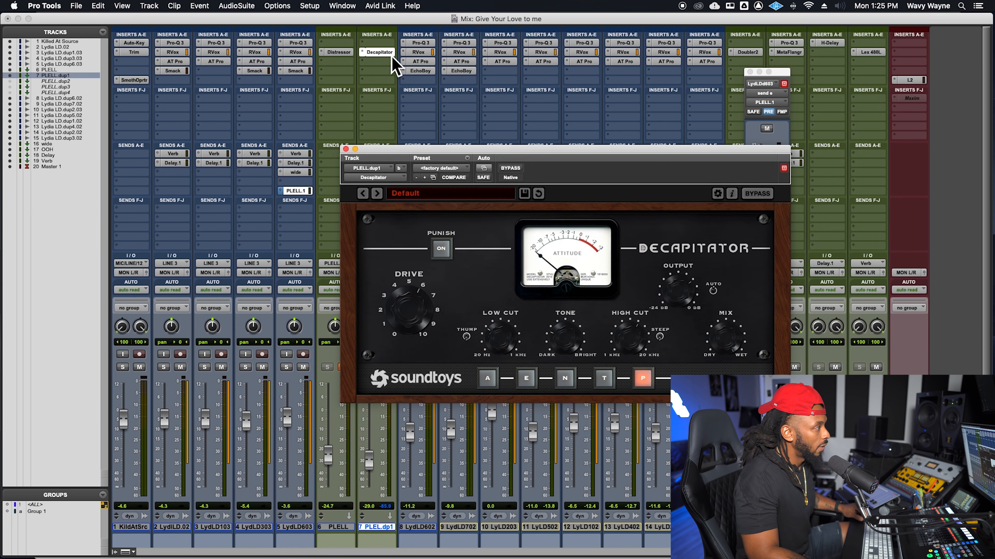
pyautogui.moveTo(502, 161); pyautogui.dragTo(552, 129)
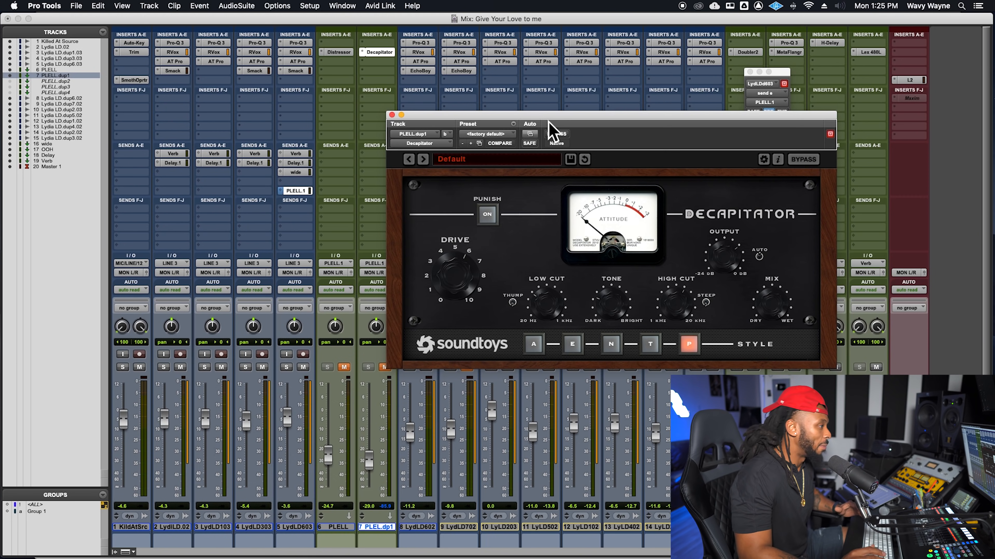
pyautogui.moveTo(560, 126); pyautogui.dragTo(611, 90)
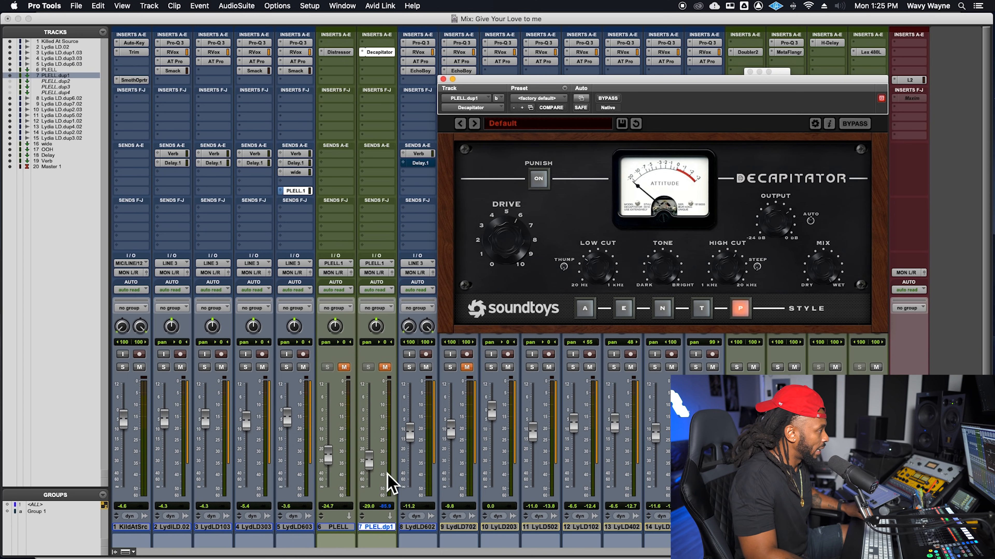
# Isolate PLELL.dup1 at 0.0 dB with track 5 muted, and adjust the Decapitator's tone during playback
pyautogui.keyDown('alt'); pyautogui.click(375, 463); pyautogui.keyUp('alt')
pyautogui.click(303, 367)
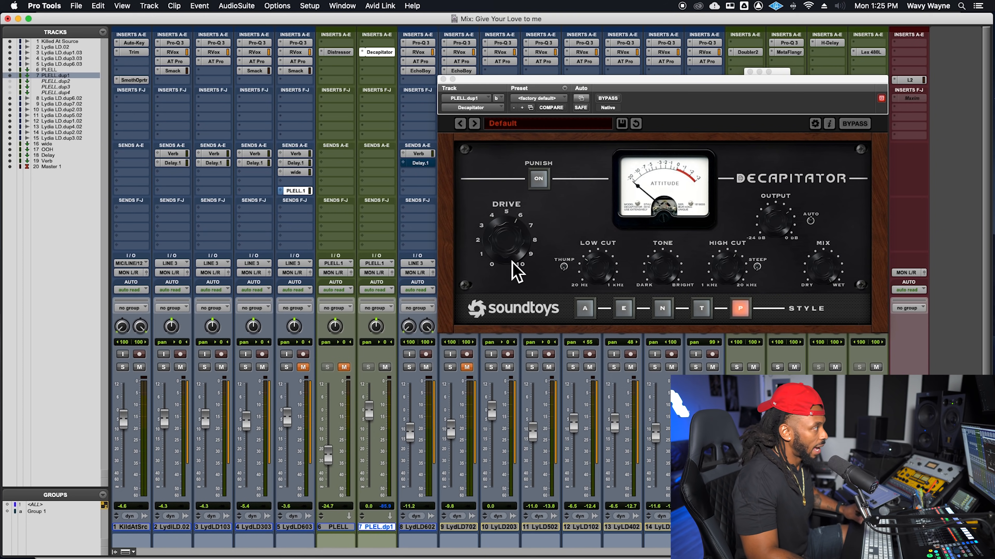
pyautogui.press('space')
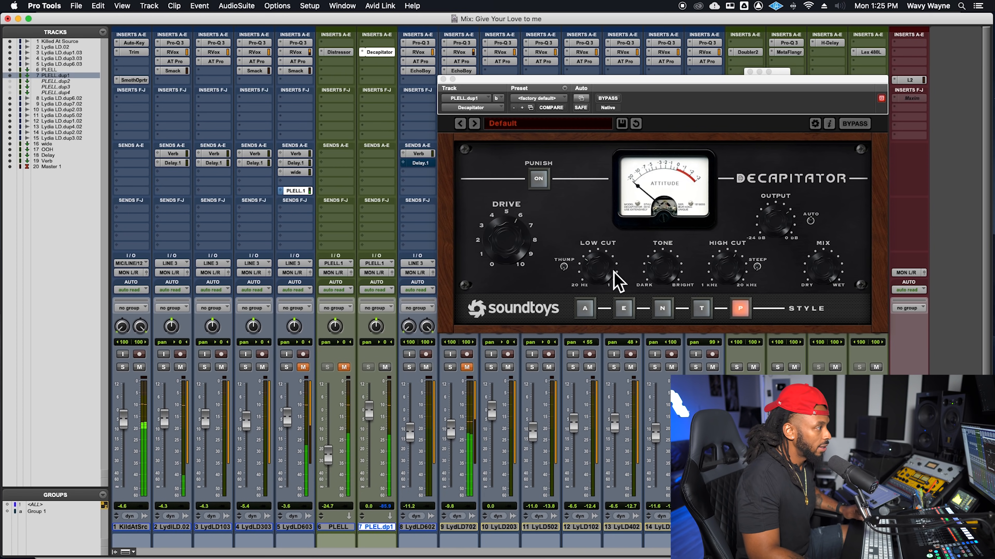
pyautogui.moveTo(666, 282); pyautogui.dragTo(671, 267)
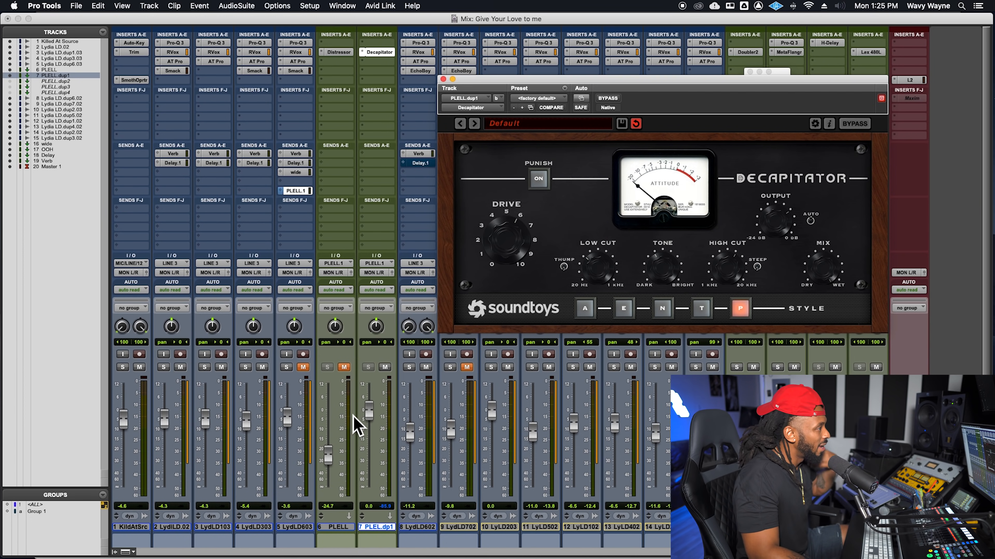
# Unmute track 5 and PLELL, then raise PLELL.dup1 from silence to -22.6 dB beneath them during playback
pyautogui.moveTo(372, 418); pyautogui.dragTo(374, 444)
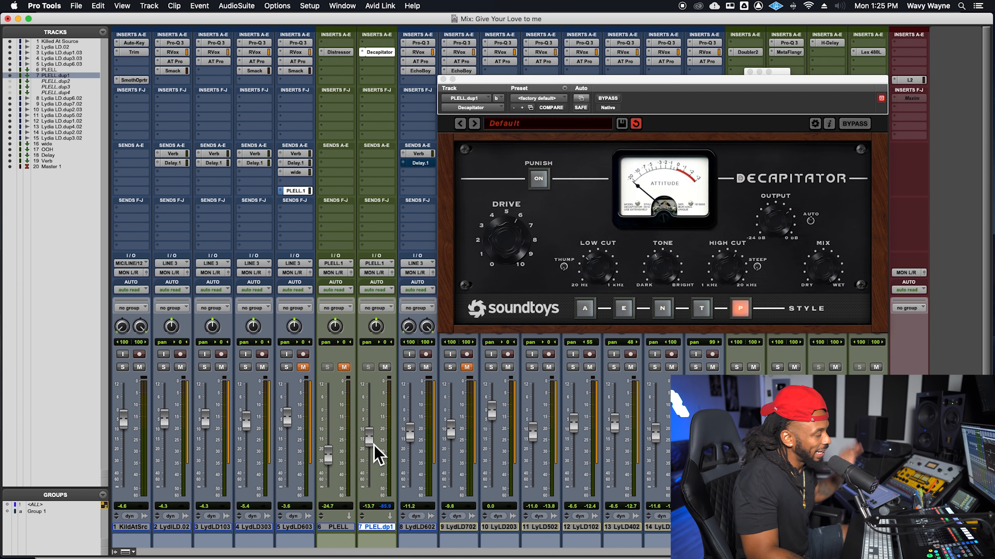
pyautogui.click(303, 367)
pyautogui.click(344, 367)
pyautogui.moveTo(371, 446); pyautogui.dragTo(395, 533)
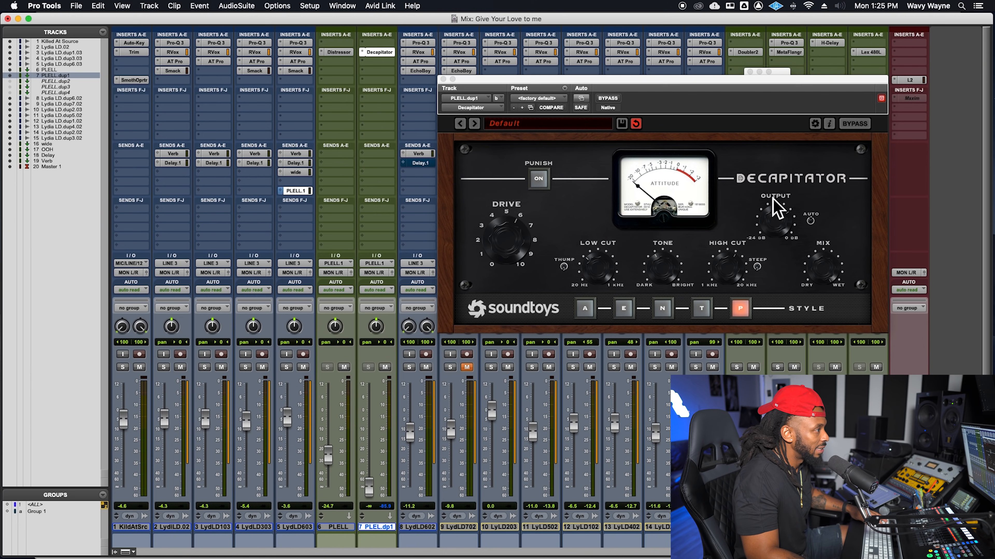
pyautogui.press('space')
pyautogui.press('super+s')
pyautogui.moveTo(376, 495); pyautogui.dragTo(378, 456)
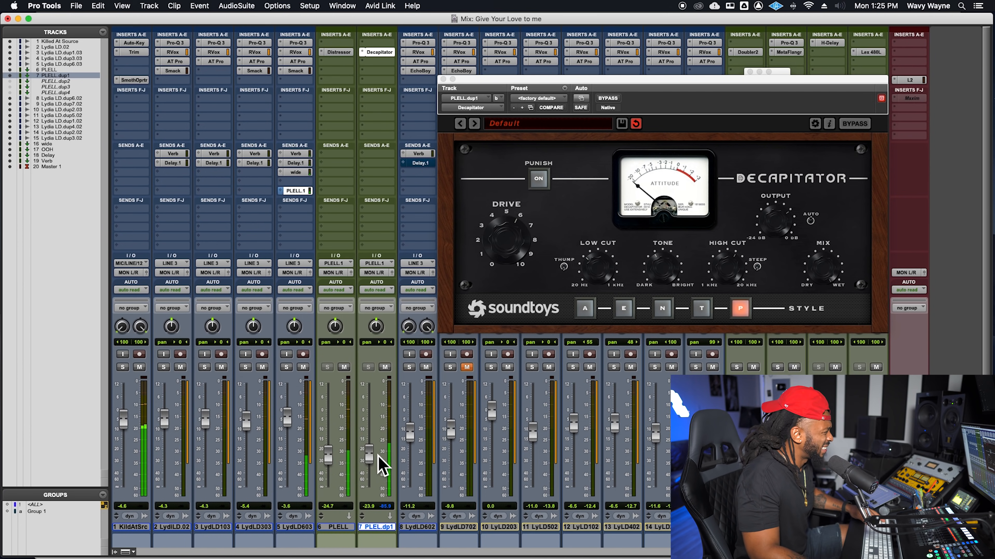
pyautogui.moveTo(378, 456); pyautogui.dragTo(379, 454)
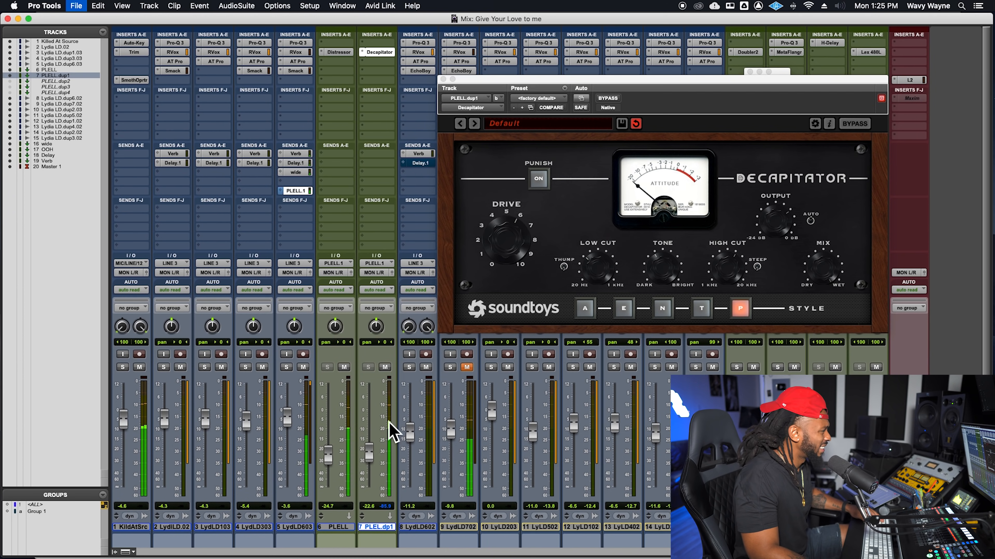
# Compare the vocal with and without parallel processing by muting and unmuting PLELL and PLELL.dup1 together
pyautogui.click(384, 367)
pyautogui.click(345, 368)
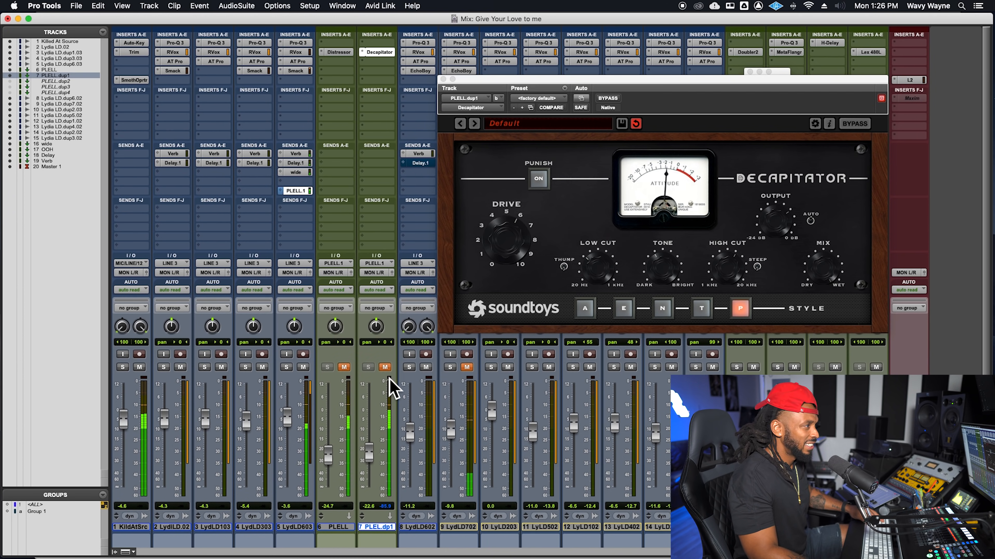
pyautogui.click(384, 367)
pyautogui.click(344, 367)
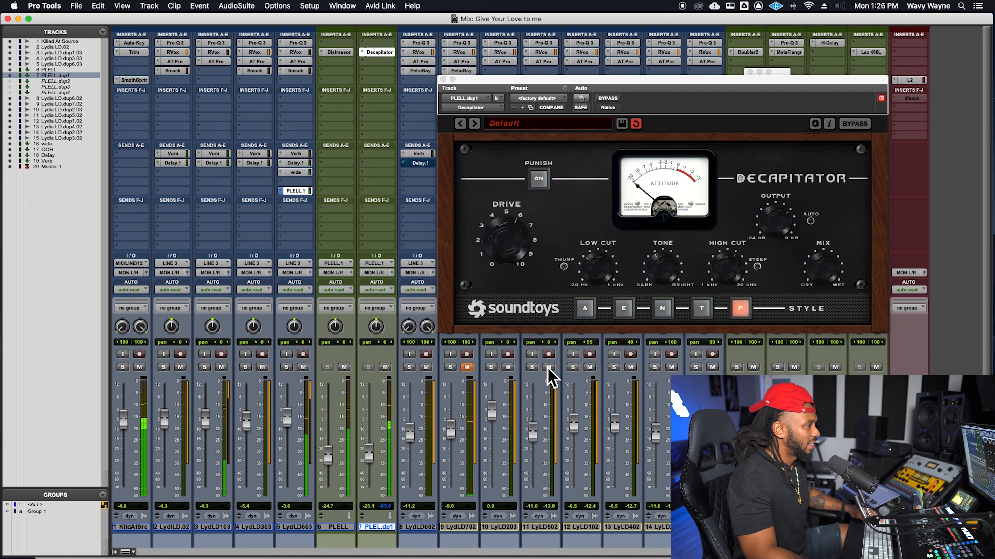
# Fine-tune the Decapitator's high cut and set the PLELL.dup1 fader to -23.9 dB
pyautogui.click(738, 280)
pyautogui.moveTo(736, 271); pyautogui.dragTo(738, 268)
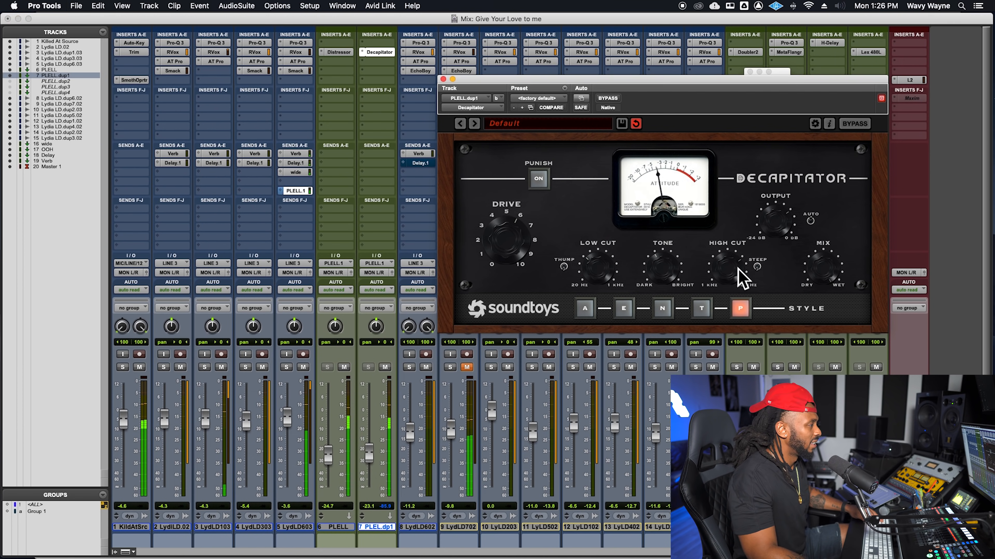
pyautogui.click(368, 460)
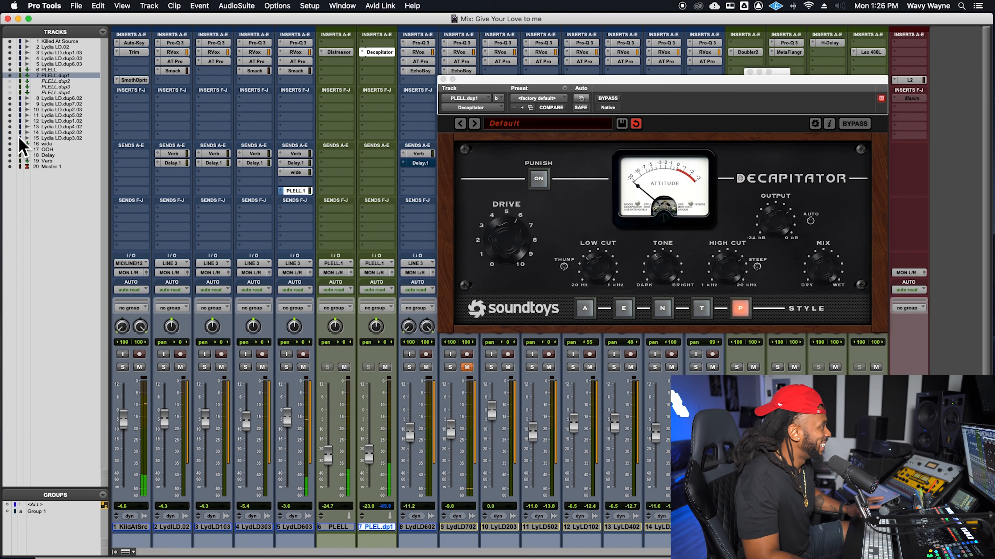
# Close the Decapitator, then show the hidden PLELL.dup2 track and make it active with its pan centred
pyautogui.click(14, 88)
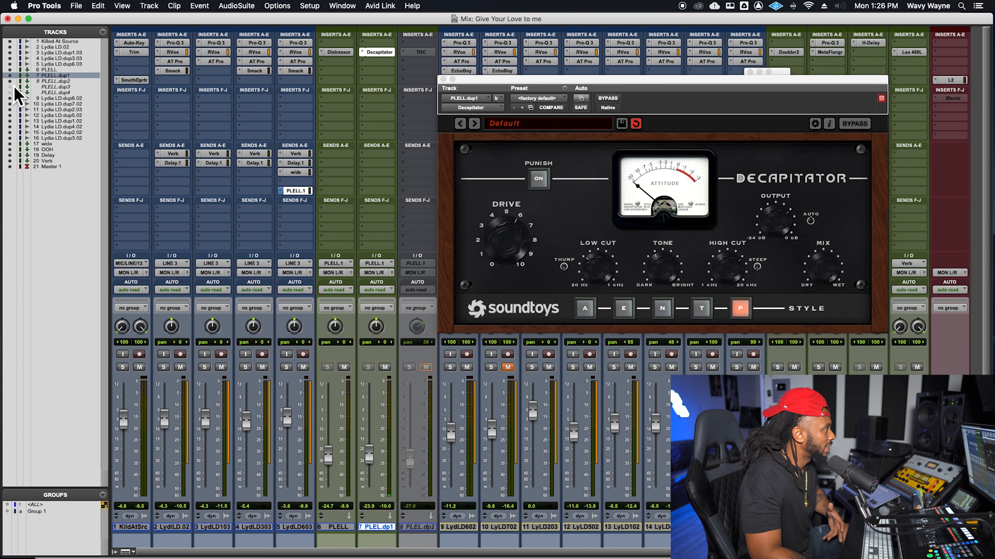
pyautogui.click(443, 78)
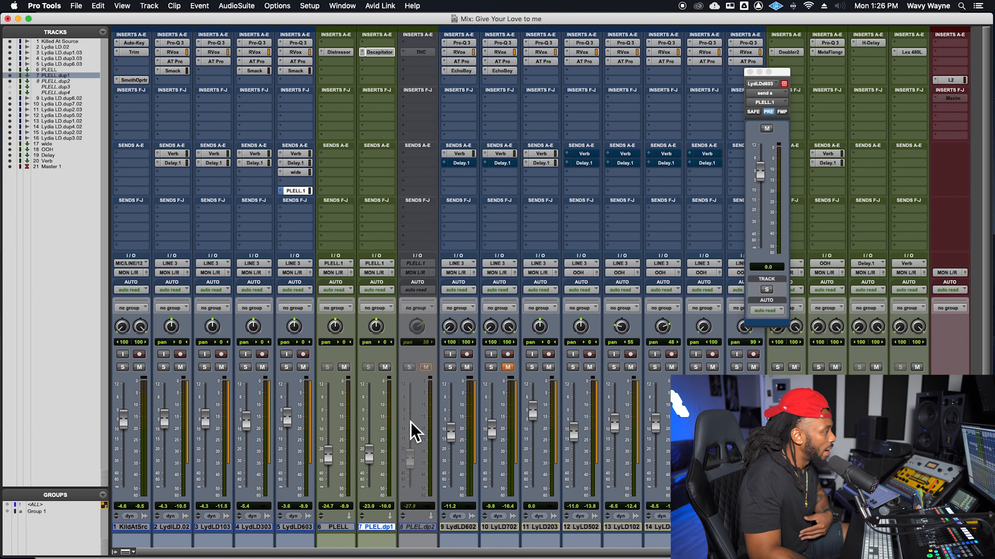
pyautogui.click(422, 527)
pyautogui.rightClick(425, 530)
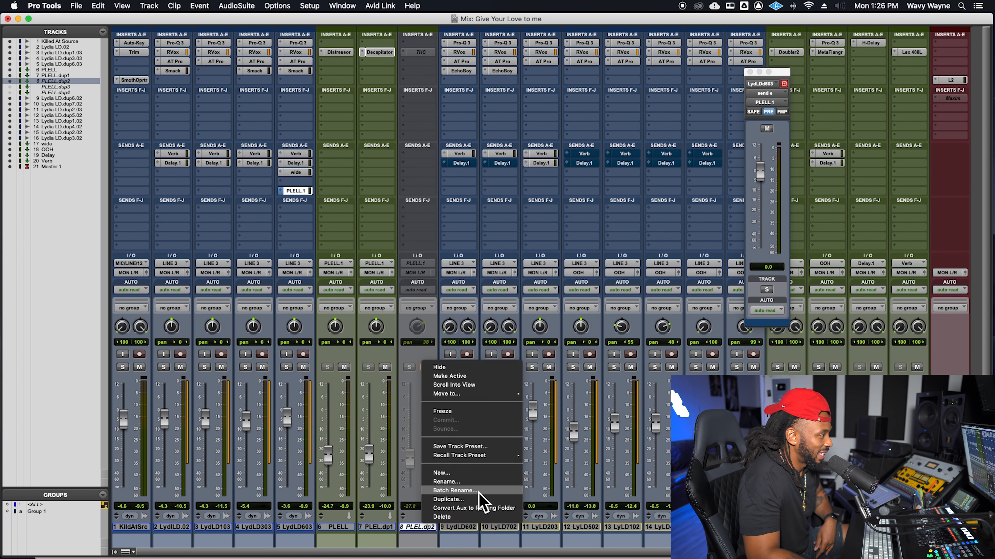
pyautogui.click(471, 377)
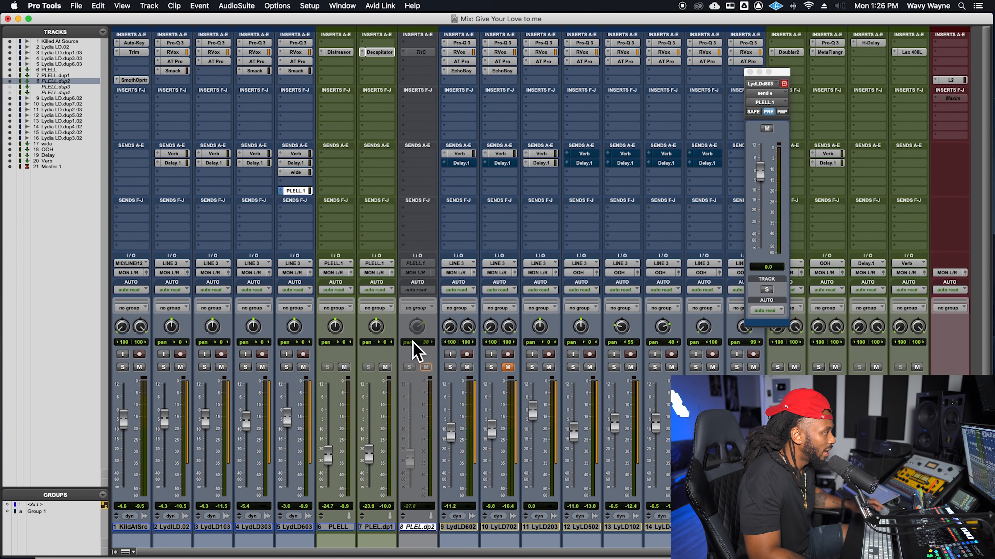
# Open the Massey THC on PLELL.dup2 and unmute the track at 0.0 dB with track 5 muted
pyautogui.click(420, 52)
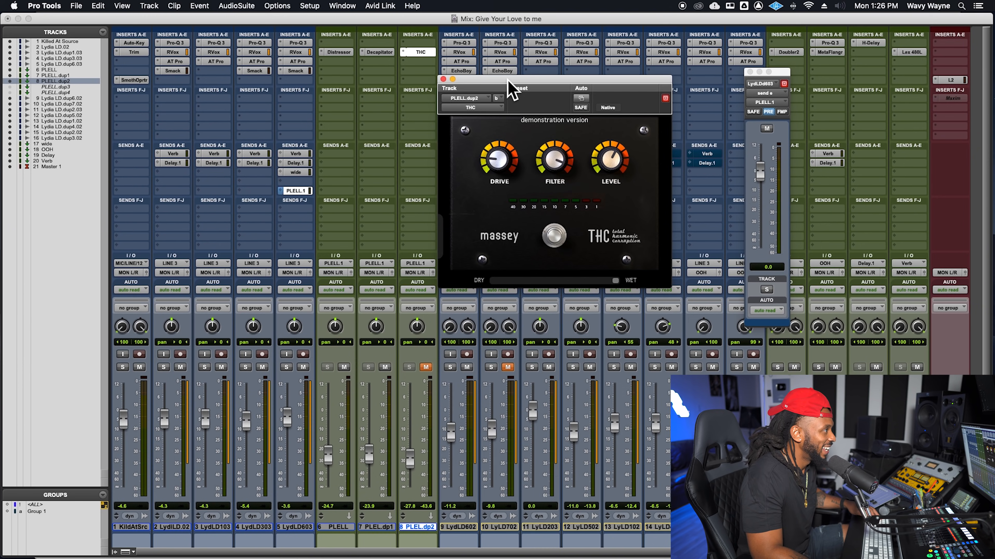
pyautogui.moveTo(508, 81); pyautogui.dragTo(538, 77)
pyautogui.click(426, 367)
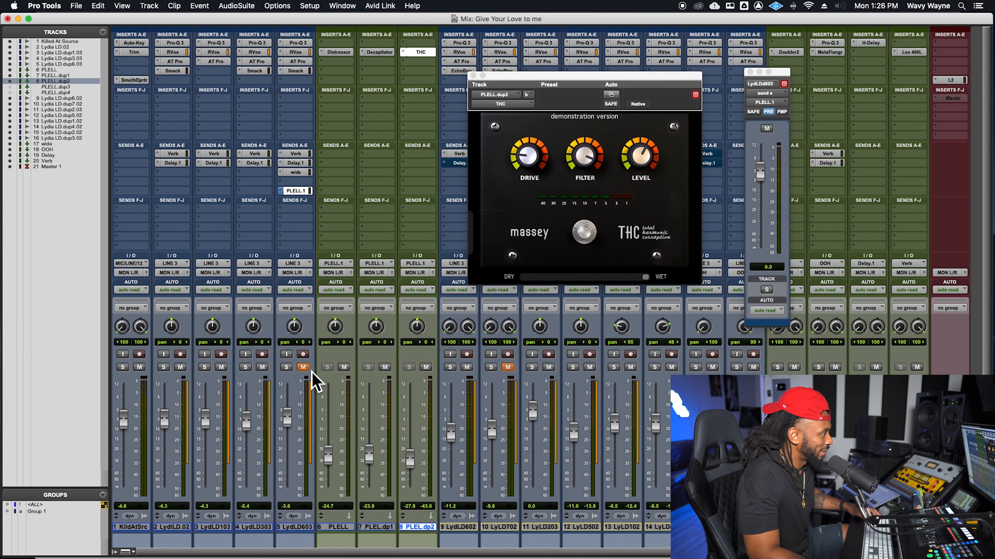
pyautogui.keyDown('alt'); pyautogui.click(410, 457); pyautogui.keyUp('alt')
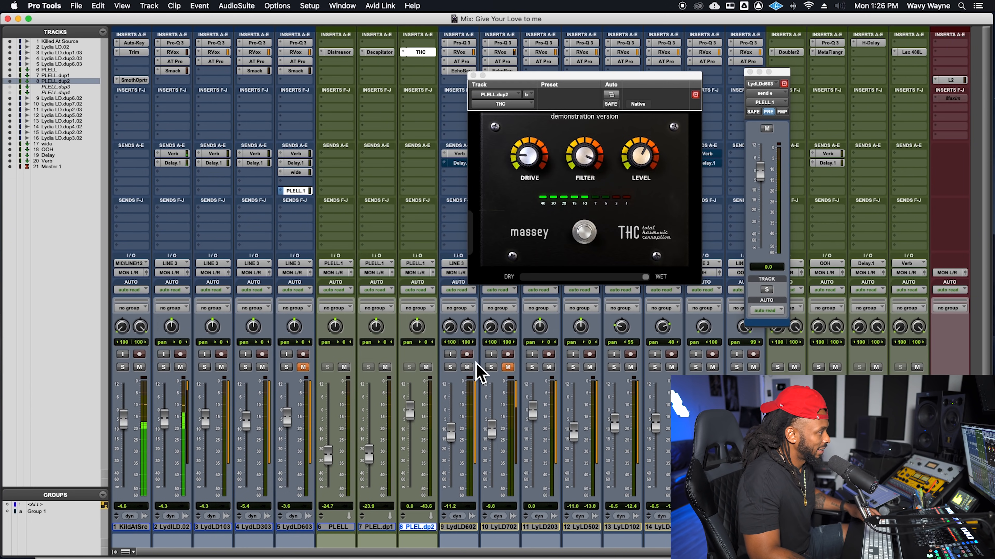
# Lower the THC's level and drive slightly and adjust its filter while listening to the distorted signal
pyautogui.moveTo(623, 153)
pyautogui.mouseDown()
pyautogui.moveTo(636, 172)
pyautogui.moveTo(626, 170)
pyautogui.moveTo(634, 162)
pyautogui.mouseUp()
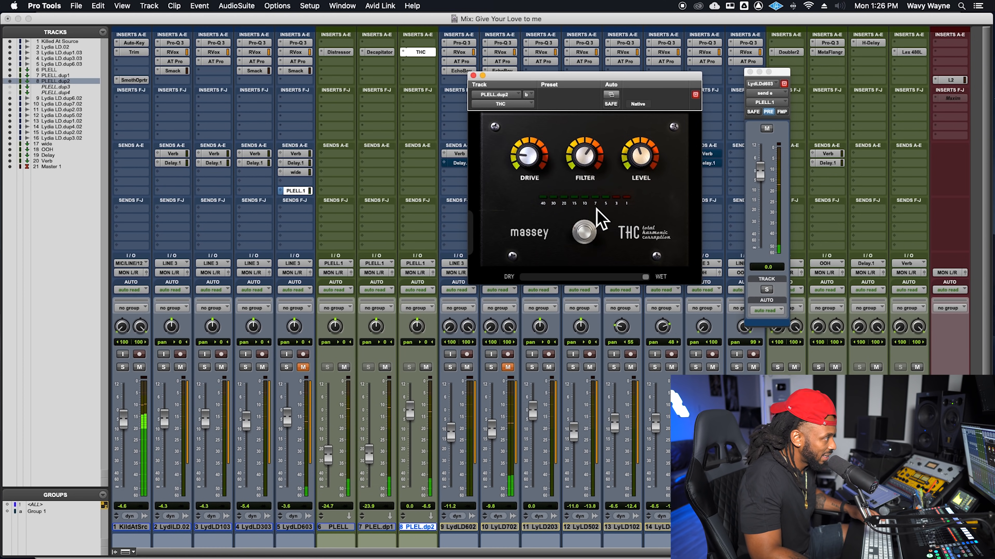
pyautogui.moveTo(594, 152); pyautogui.dragTo(595, 165)
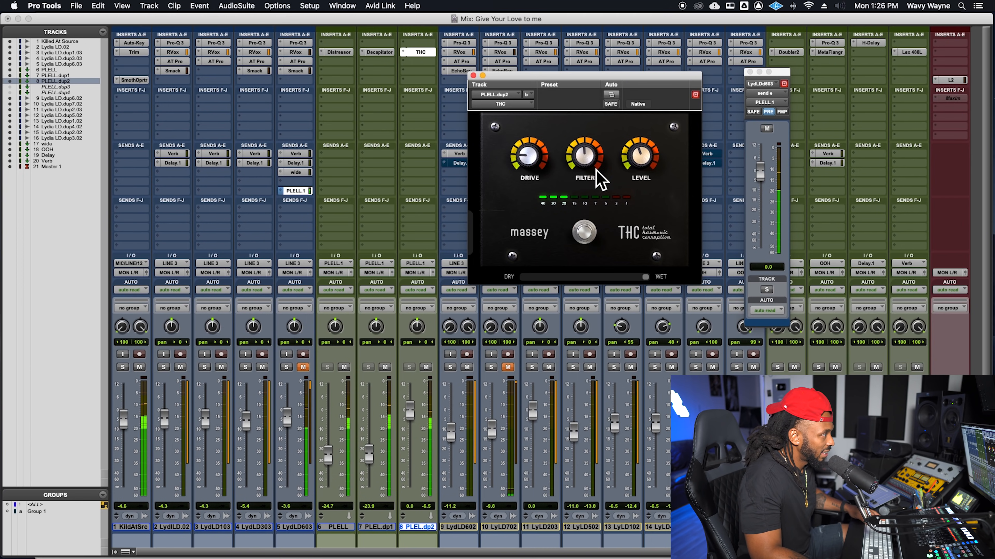
pyautogui.moveTo(534, 165); pyautogui.dragTo(535, 175)
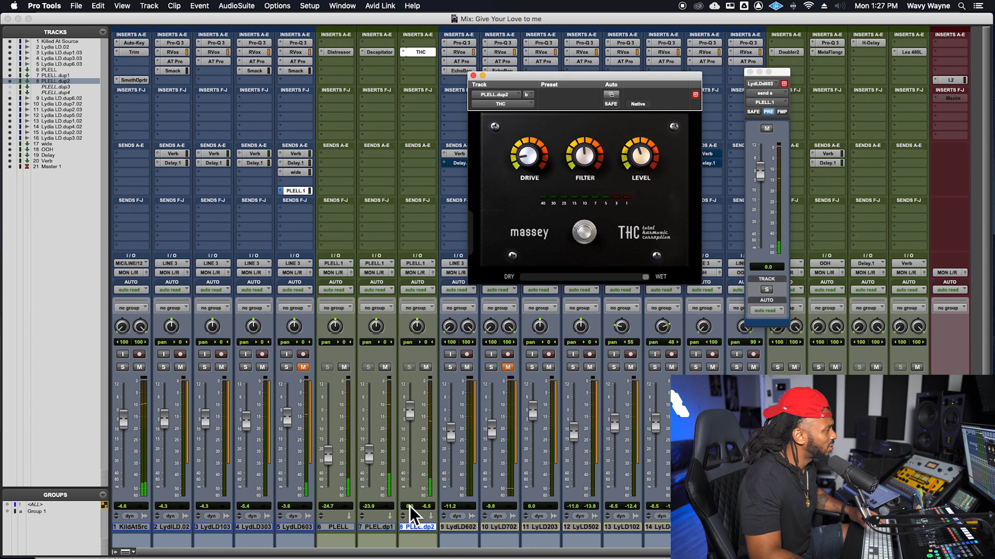
# Unmute track 5 and blend the parallel tracks beneath it, with PLELL.dup1 at -26.4 dB and PLELL.dup2 at -28.5 dB
pyautogui.moveTo(410, 411); pyautogui.dragTo(411, 496)
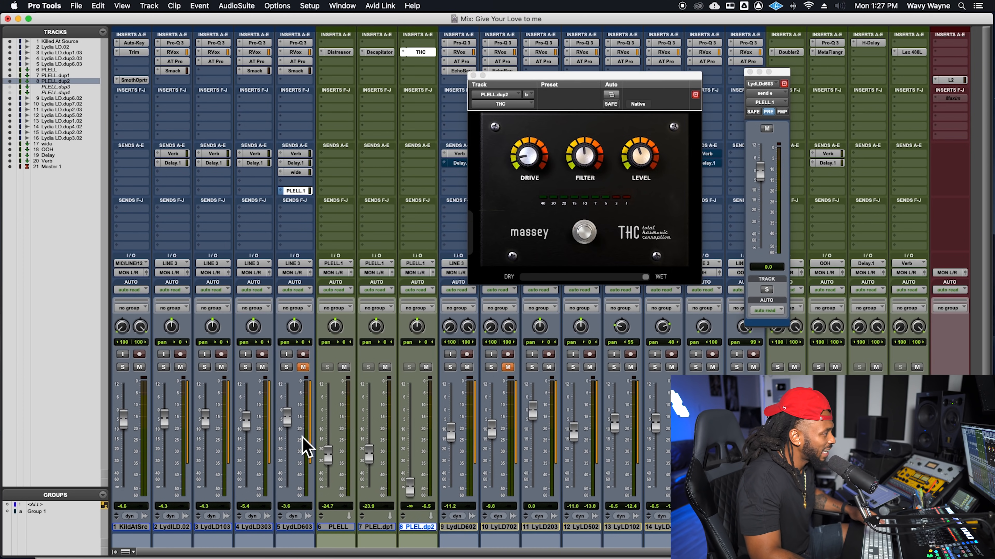
pyautogui.press('space')
pyautogui.press('super+s')
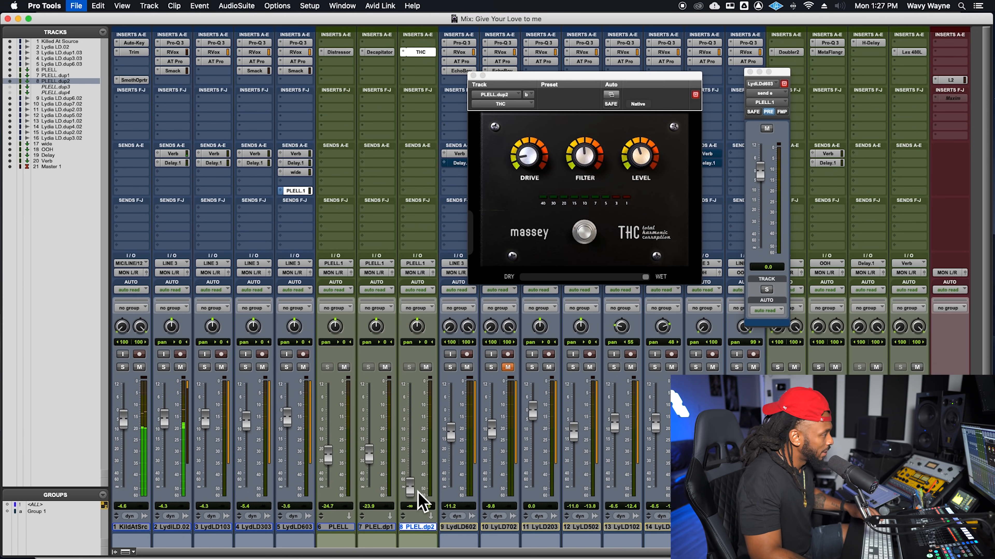
pyautogui.moveTo(415, 490); pyautogui.dragTo(416, 453)
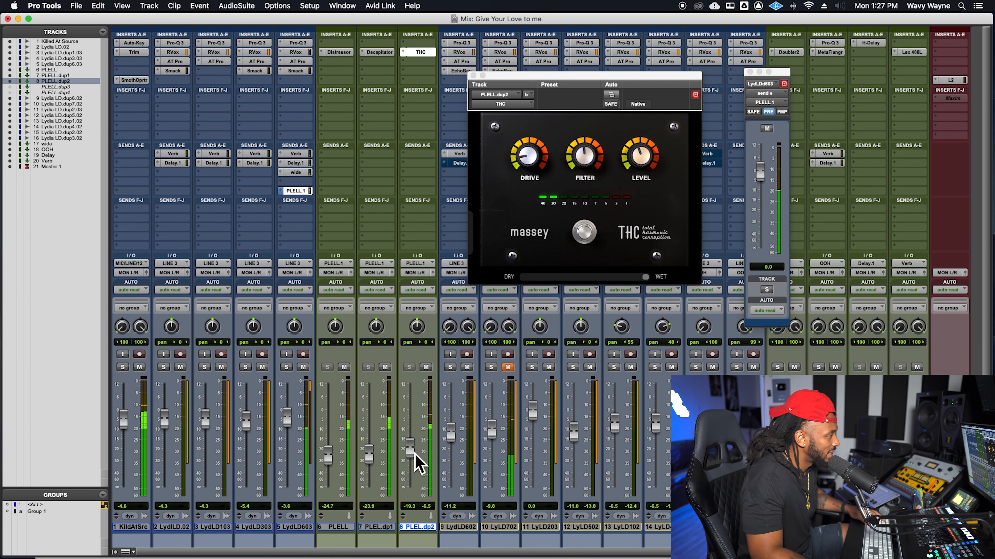
pyautogui.moveTo(414, 457); pyautogui.dragTo(415, 460)
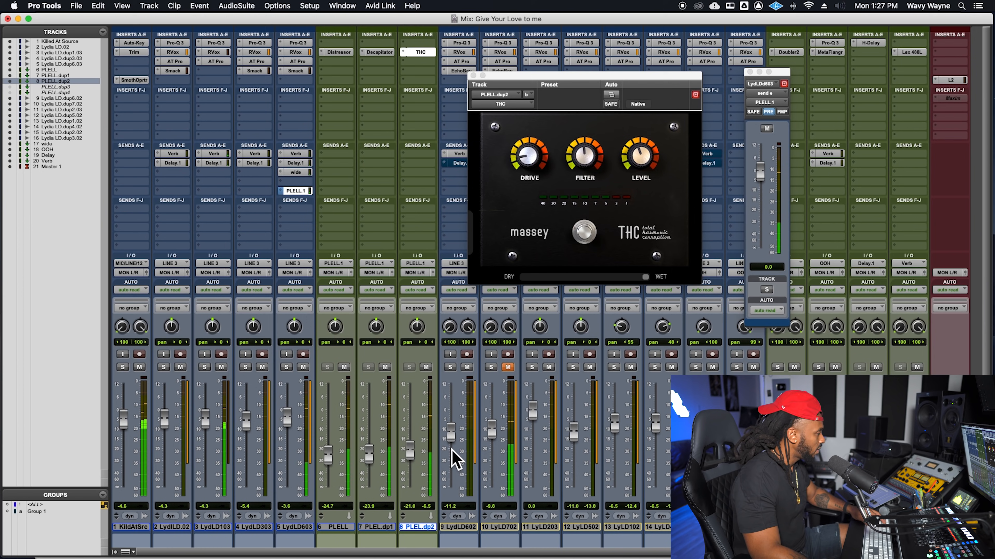
pyautogui.moveTo(368, 463); pyautogui.dragTo(375, 461)
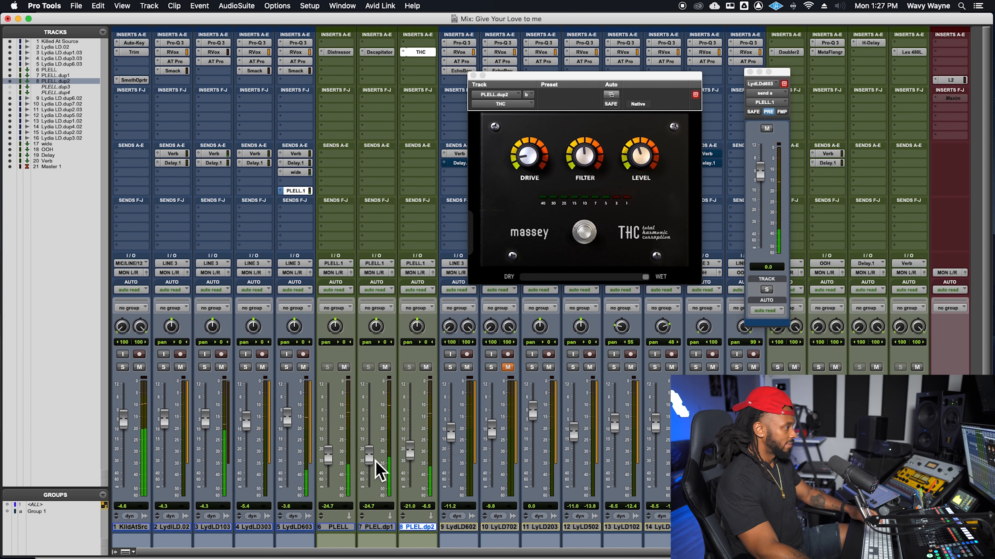
pyautogui.moveTo(375, 461); pyautogui.dragTo(409, 468)
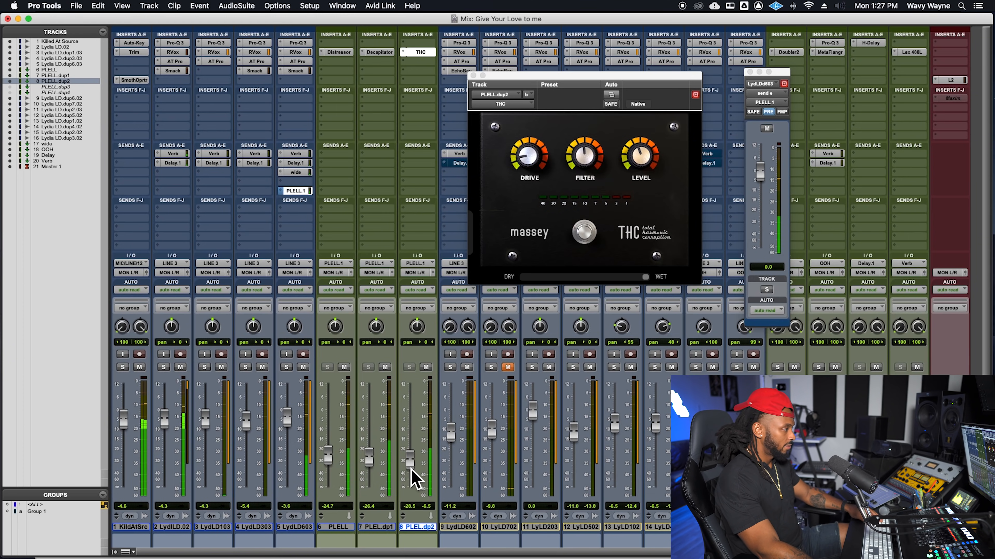
# Lower the PLELL.dup1 fader to -28.1 dB and PLELL.dup2 to -29.3 dB
pyautogui.moveTo(374, 466); pyautogui.dragTo(374, 468)
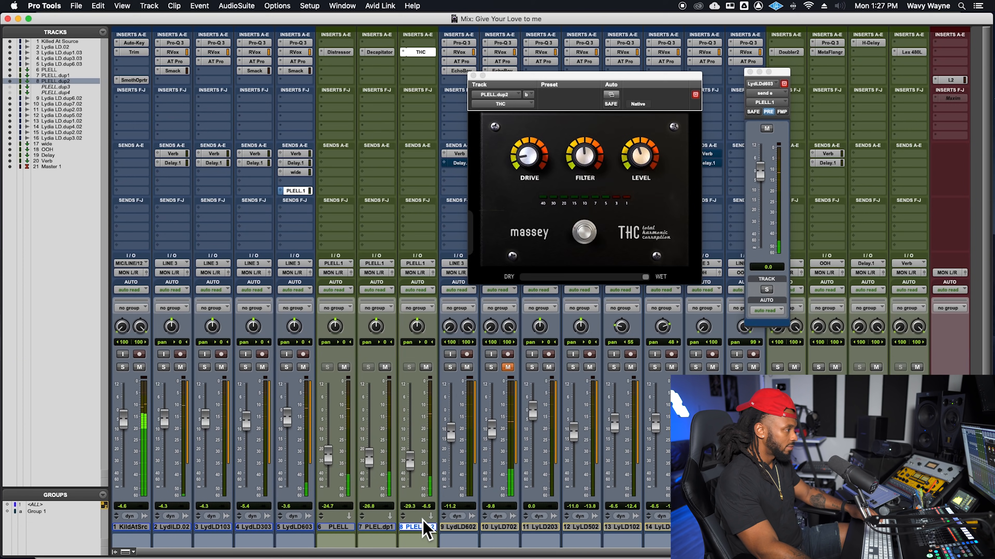
pyautogui.moveTo(373, 477); pyautogui.dragTo(374, 482)
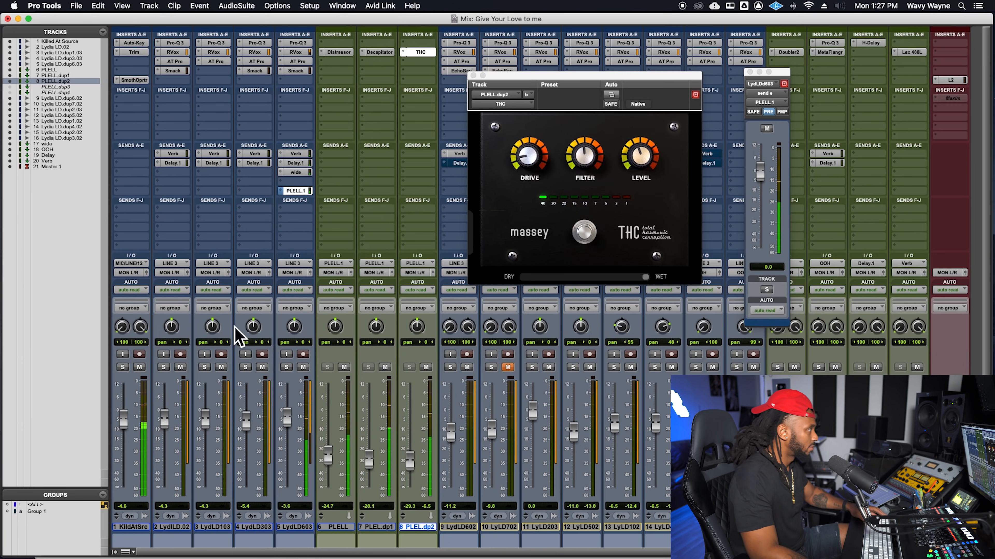
# Show the hidden PLELL.dup3 and PLELL.dup4 tracks, then hide PLELL.dup3 again
pyautogui.click(11, 87)
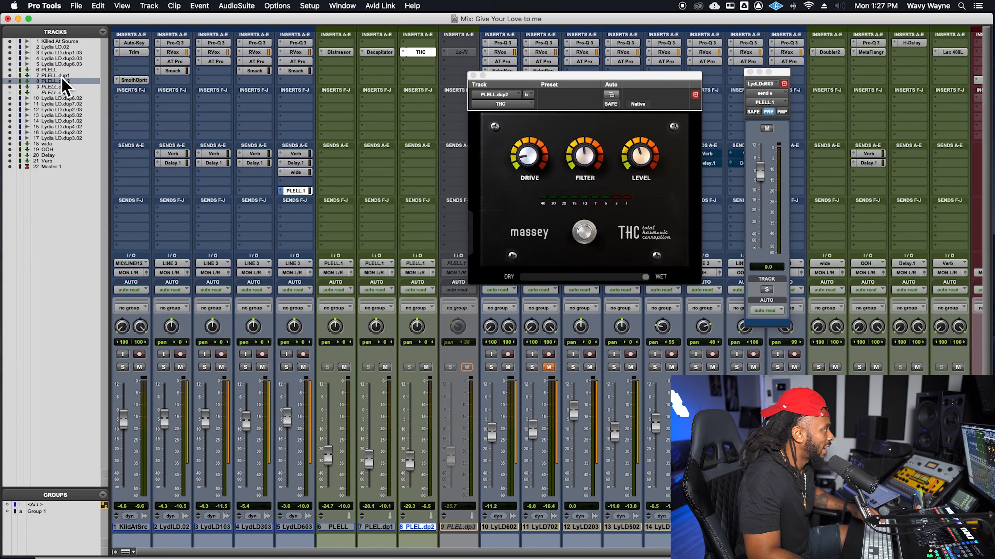
pyautogui.click(11, 92)
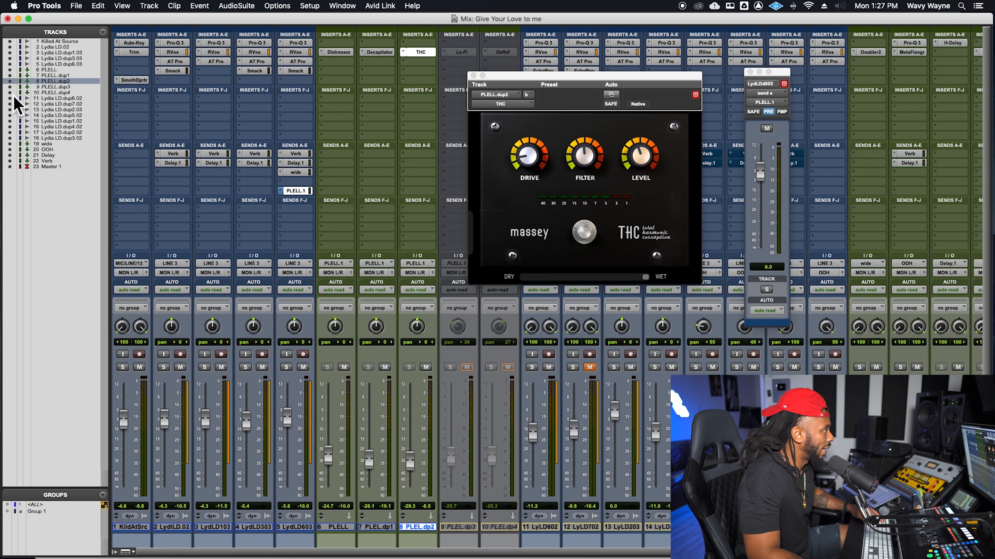
pyautogui.moveTo(508, 89); pyautogui.dragTo(610, 89)
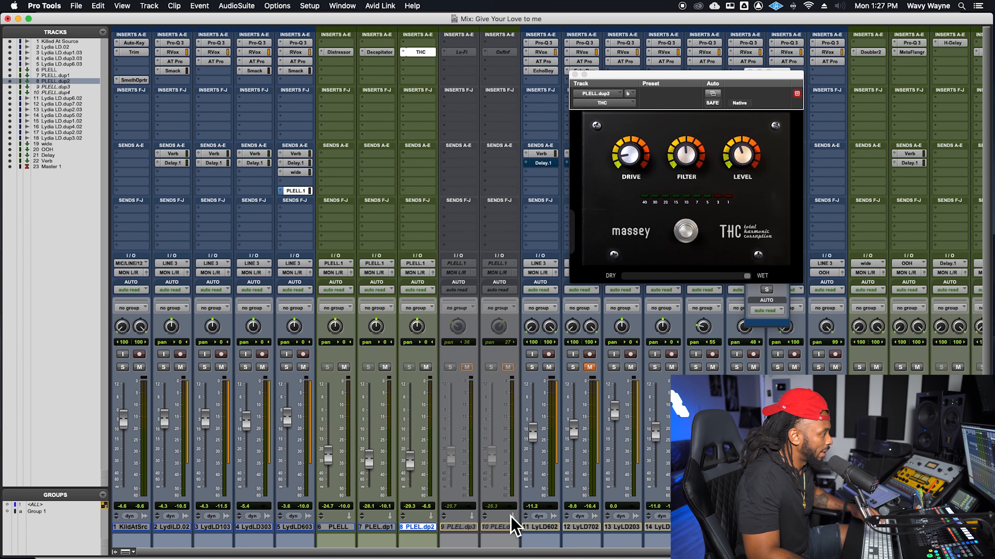
pyautogui.click(457, 527)
pyautogui.rightClick(457, 527)
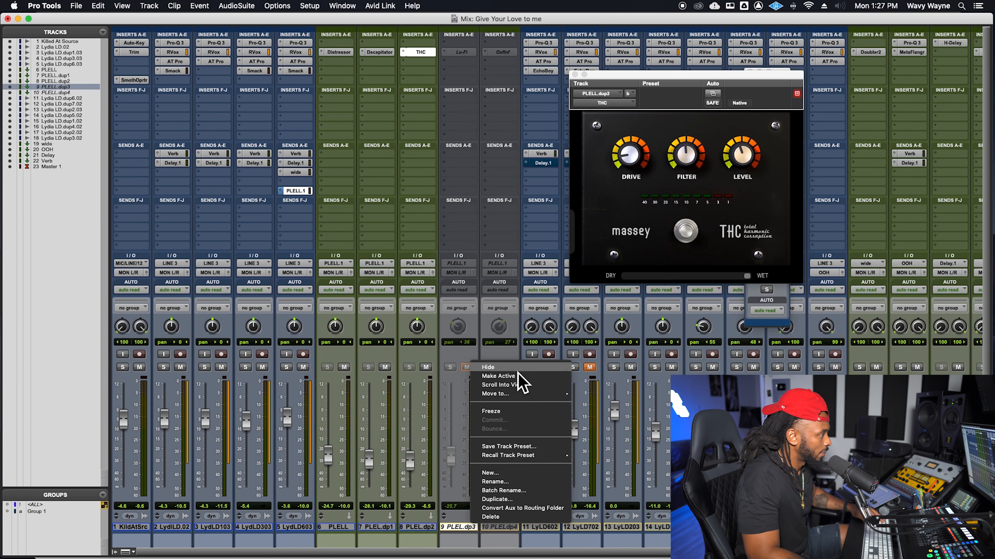
pyautogui.click(505, 368)
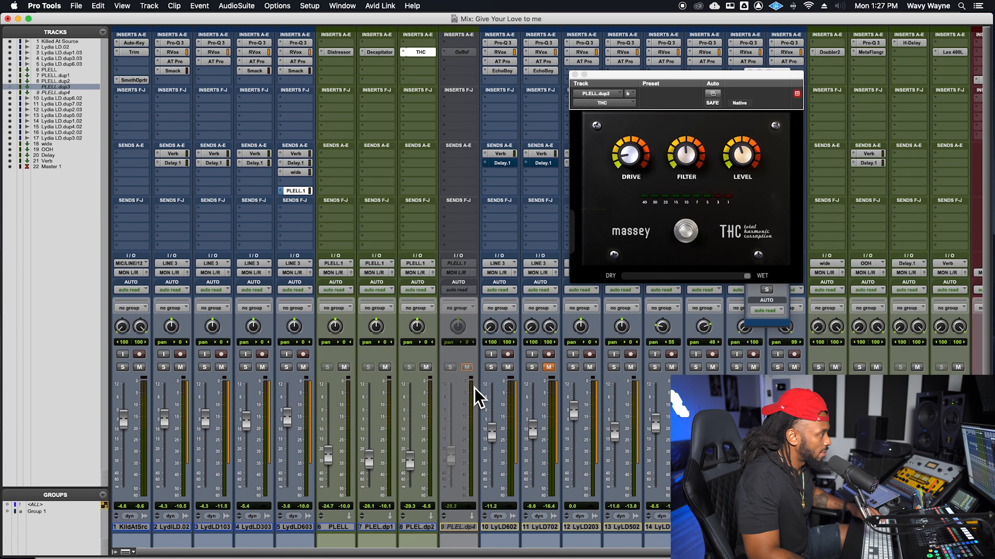
# Make PLELL.dup4 active and unmute it at 0.0 dB, with track 5 and the other PLELL tracks muted for playback
pyautogui.rightClick(458, 527)
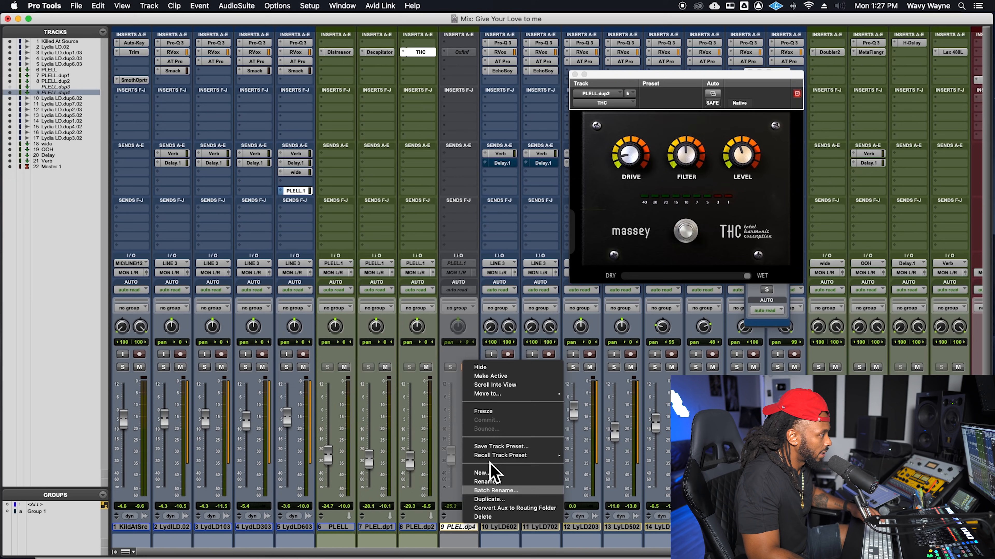
pyautogui.click(513, 385)
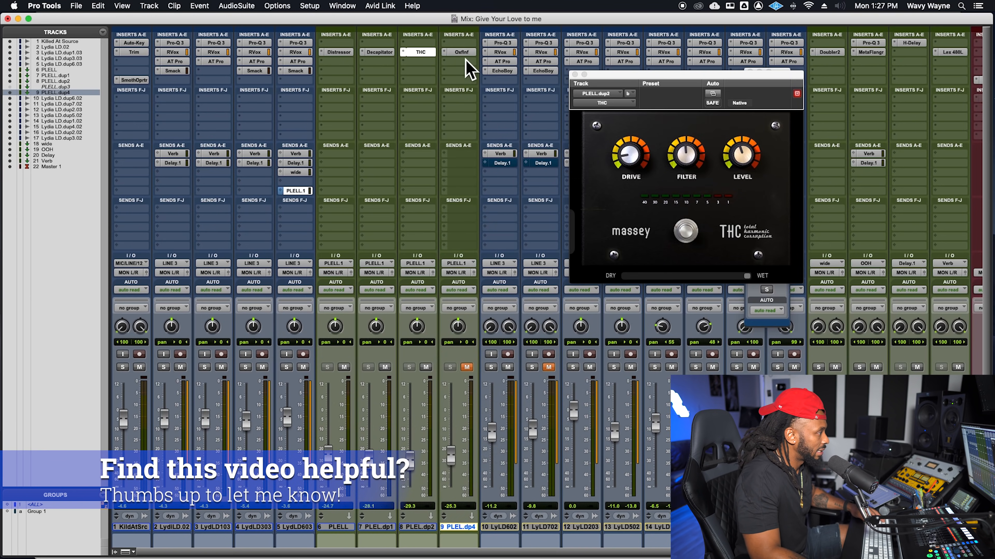
pyautogui.click(467, 368)
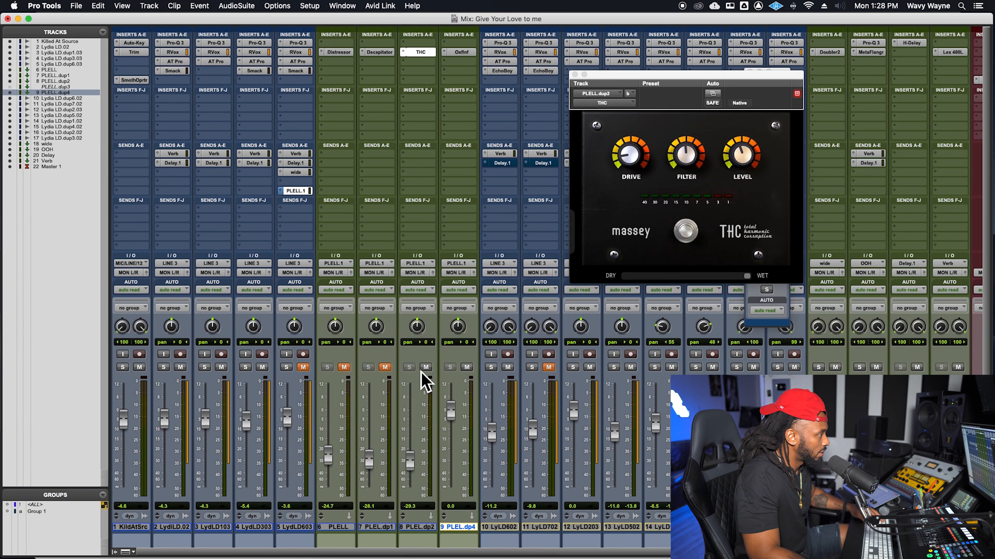
pyautogui.press('space')
pyautogui.press('super+s')
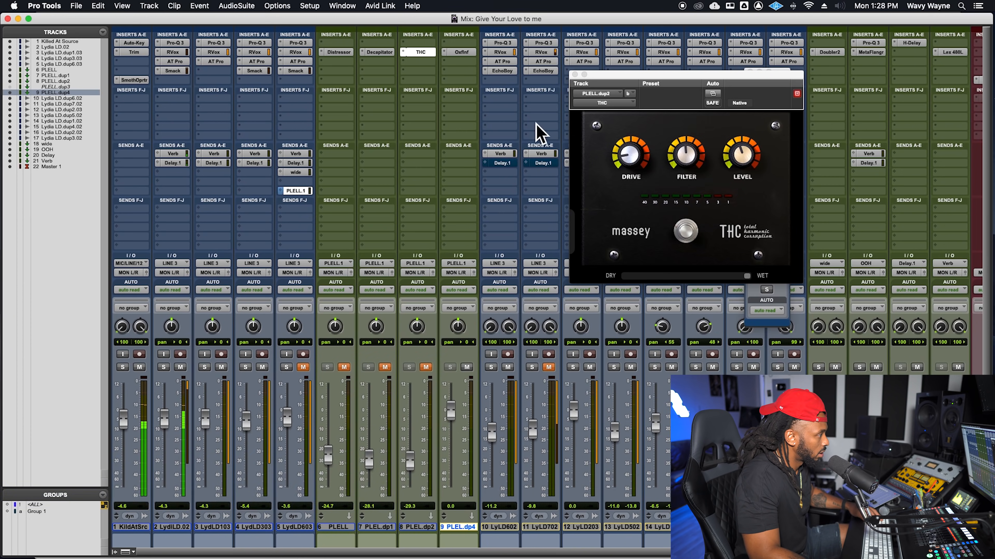
# Open the Oxford Inflator on PLELL.dup4 and set input 5.91 dB, effect 47.2%, curve 23.9 and output -0.86 dB
pyautogui.click(466, 55)
pyautogui.moveTo(710, 230); pyautogui.dragTo(712, 205)
pyautogui.moveTo(666, 270); pyautogui.dragTo(667, 264)
pyautogui.moveTo(593, 236); pyautogui.dragTo(596, 222)
pyautogui.moveTo(661, 265); pyautogui.dragTo(669, 238)
pyautogui.moveTo(761, 199); pyautogui.dragTo(758, 198)
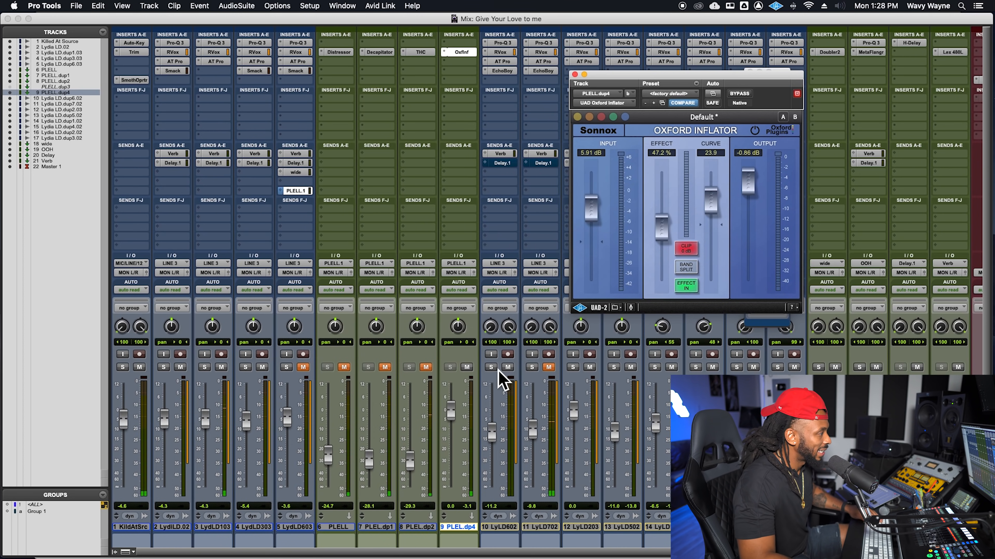
# Pull PLELL.dup4 fully down, unmute track 5 and the other PLELL tracks, and bring PLELL.dup4 up to -27.2 dB
pyautogui.moveTo(451, 410); pyautogui.dragTo(450, 487)
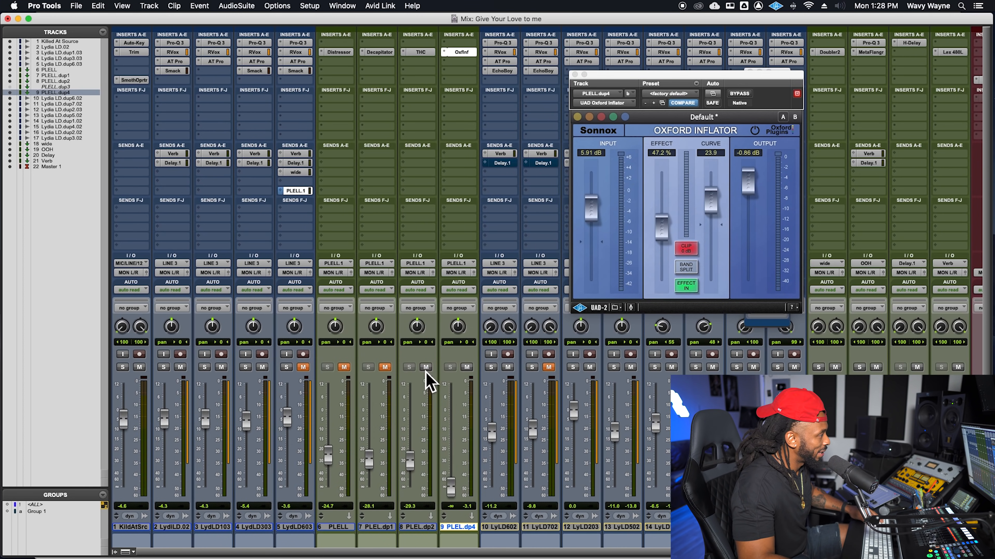
pyautogui.click(302, 367)
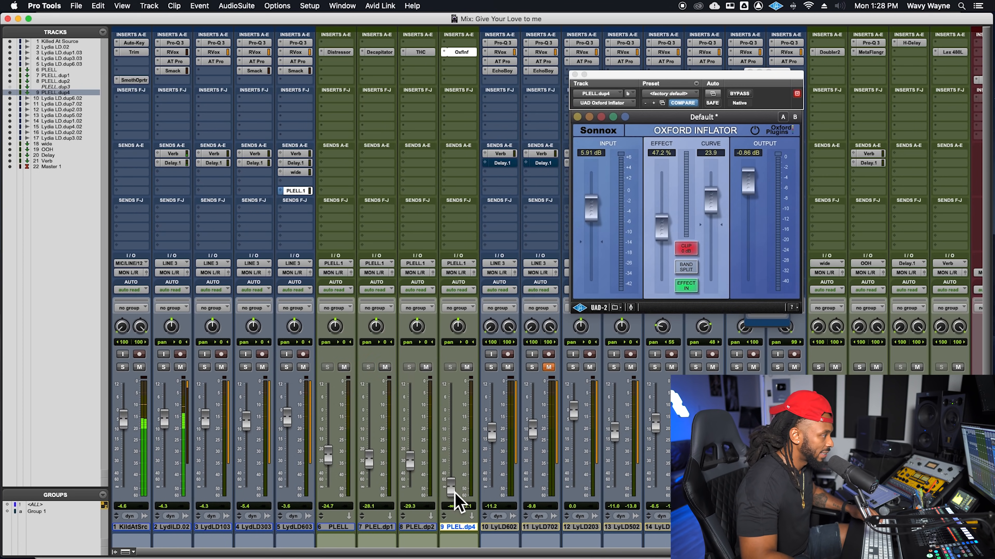
pyautogui.moveTo(455, 497); pyautogui.dragTo(454, 468)
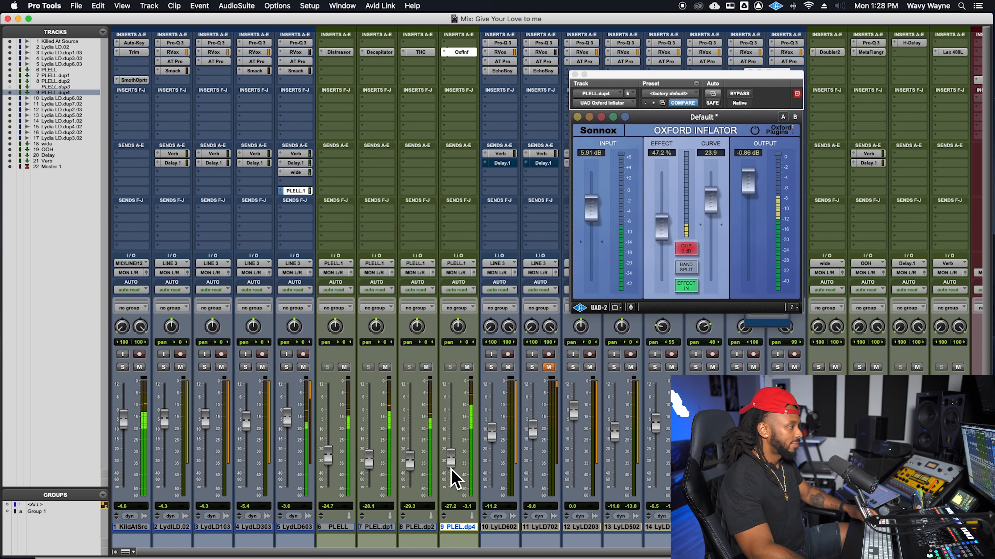
# Rebalance PLELL to -28.9 dB, PLELL.dup1 to -29.3 dB, PLELL.dup2 to -28.1 dB and PLELL.dup4 to -27.2 dB, and close the Inflator
pyautogui.moveTo(332, 464); pyautogui.dragTo(330, 470)
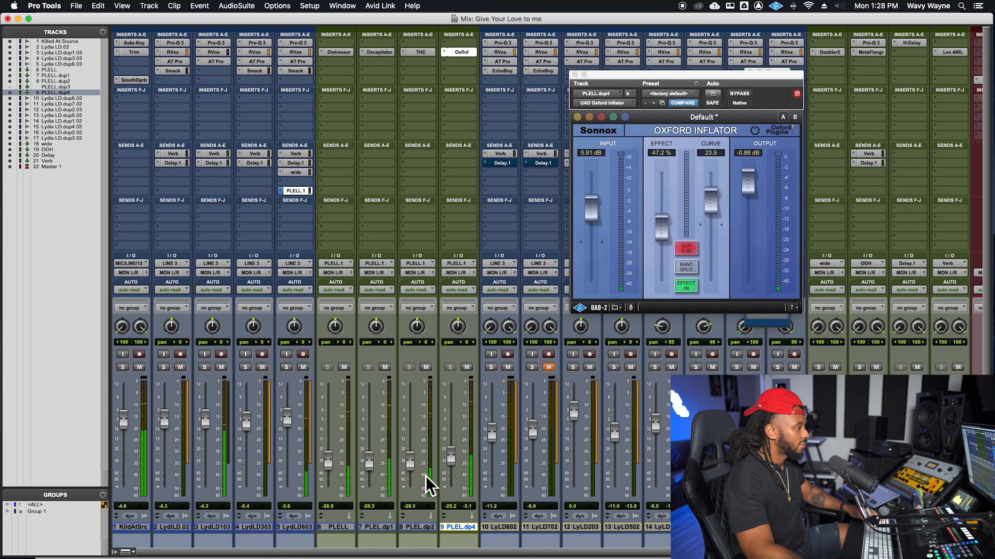
pyautogui.press('super+s')
pyautogui.press('super+s')
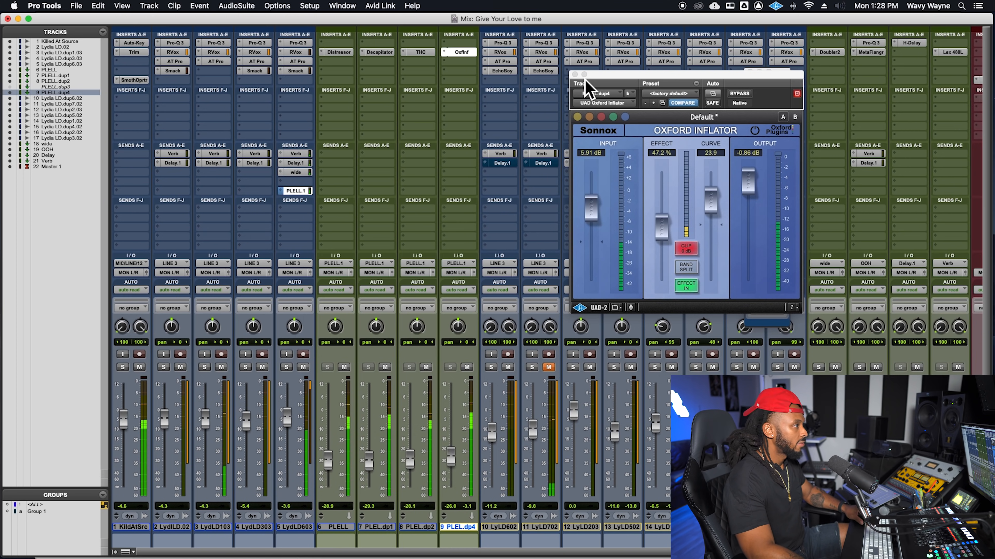
pyautogui.click(575, 75)
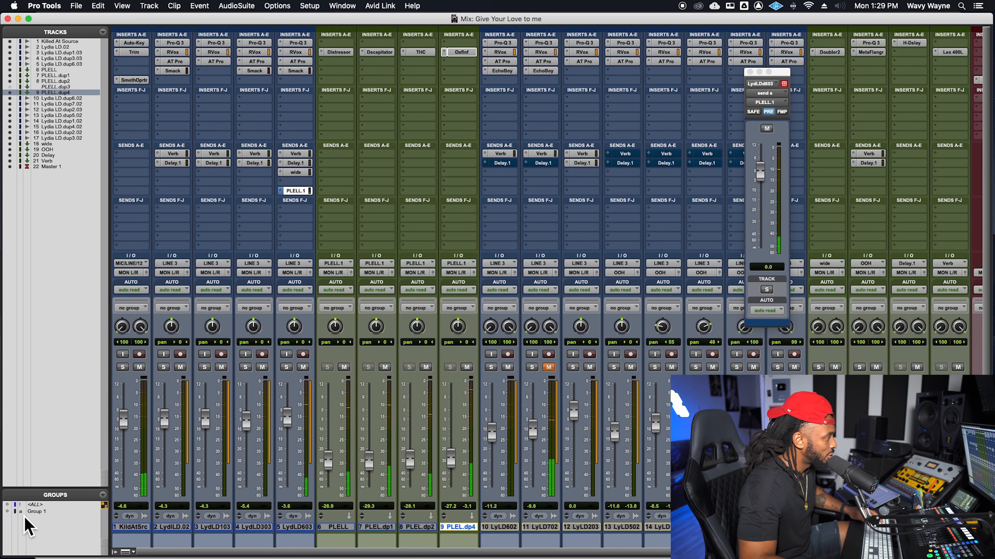
# Enable Group 1 and toggle its mutes to compare the vocal with and without the parallel tracks
pyautogui.click(34, 512)
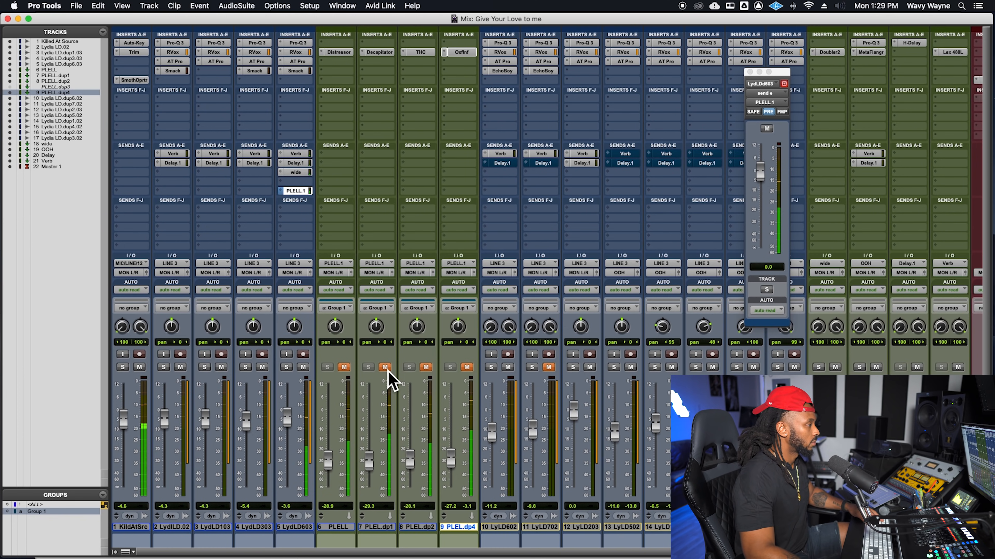
pyautogui.click(386, 369)
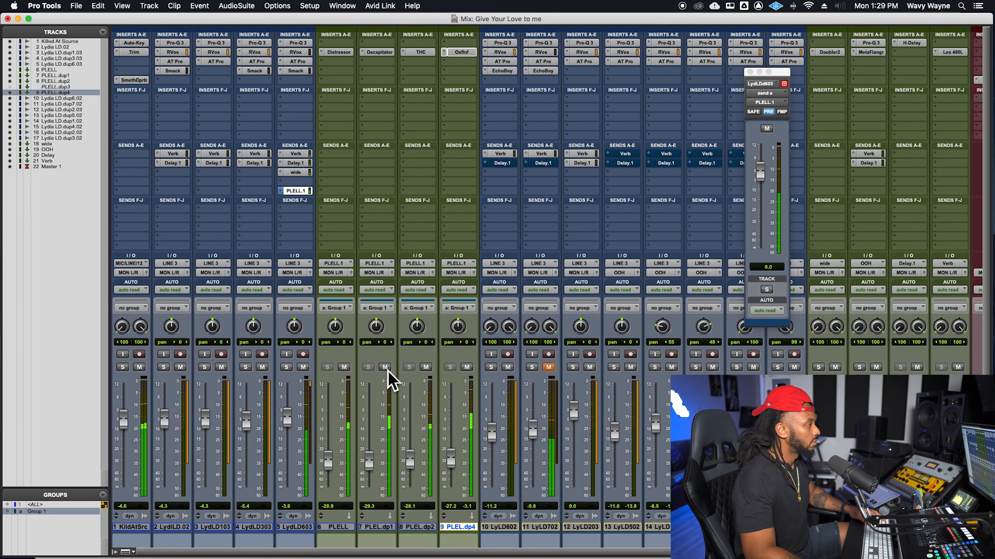
# Mute only the PLELL track and replace its Distressor insert with the mono Maxim limiter
pyautogui.click(346, 369)
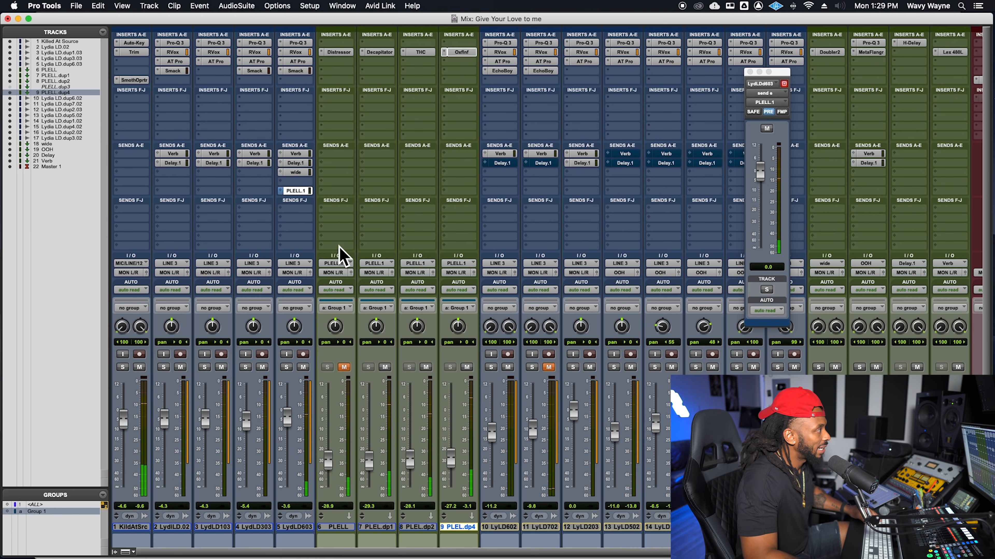
pyautogui.click(326, 61)
pyautogui.moveTo(346, 55)
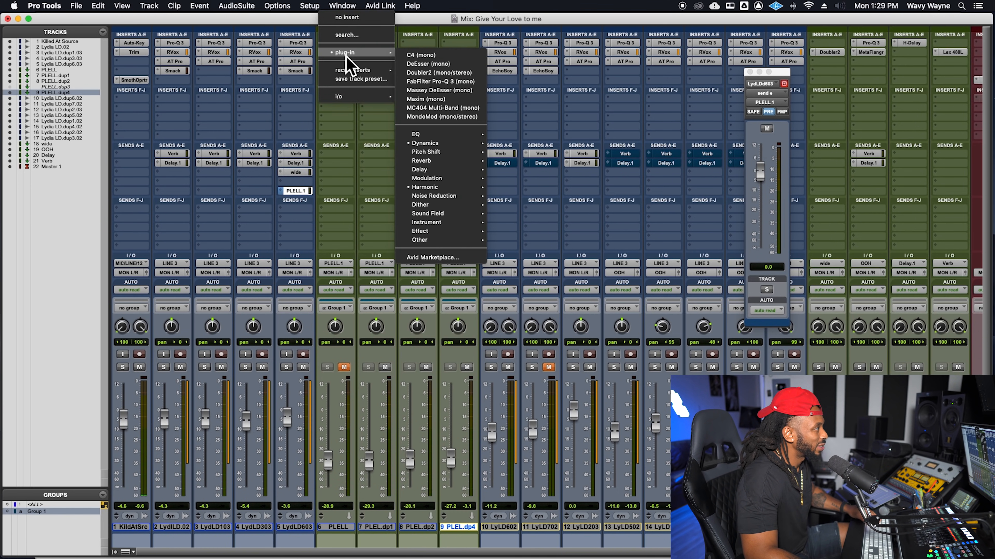
pyautogui.click(459, 100)
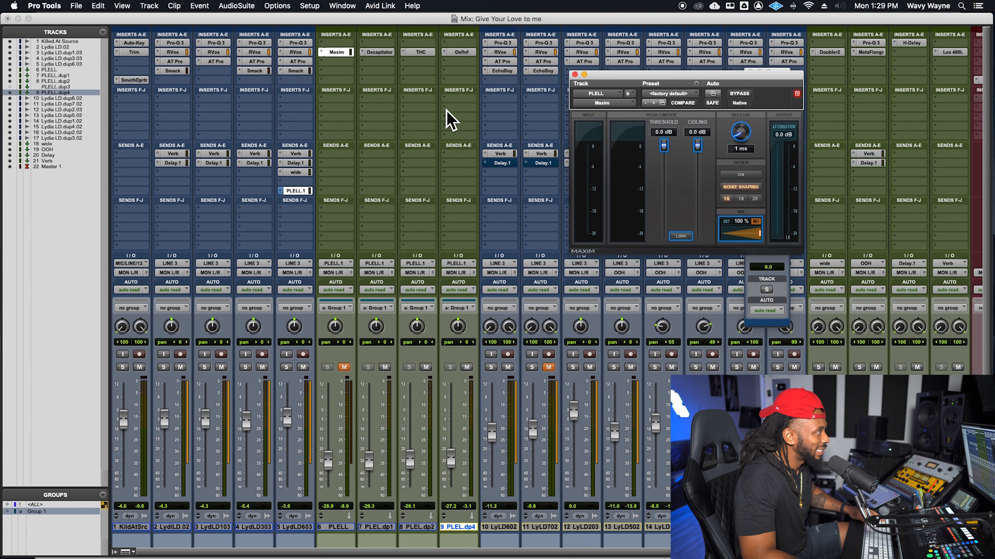
# Set Maxim's threshold to -11.9 dB and ceiling to -1.8 dB, and unmute the PLELL track
pyautogui.moveTo(667, 151); pyautogui.dragTo(669, 195)
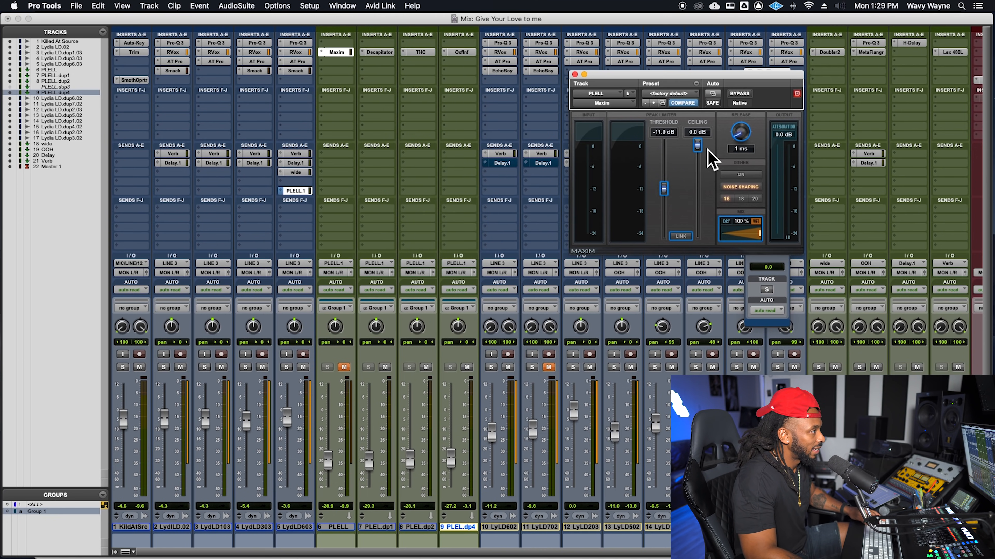
pyautogui.moveTo(699, 145); pyautogui.dragTo(705, 161)
pyautogui.click(345, 368)
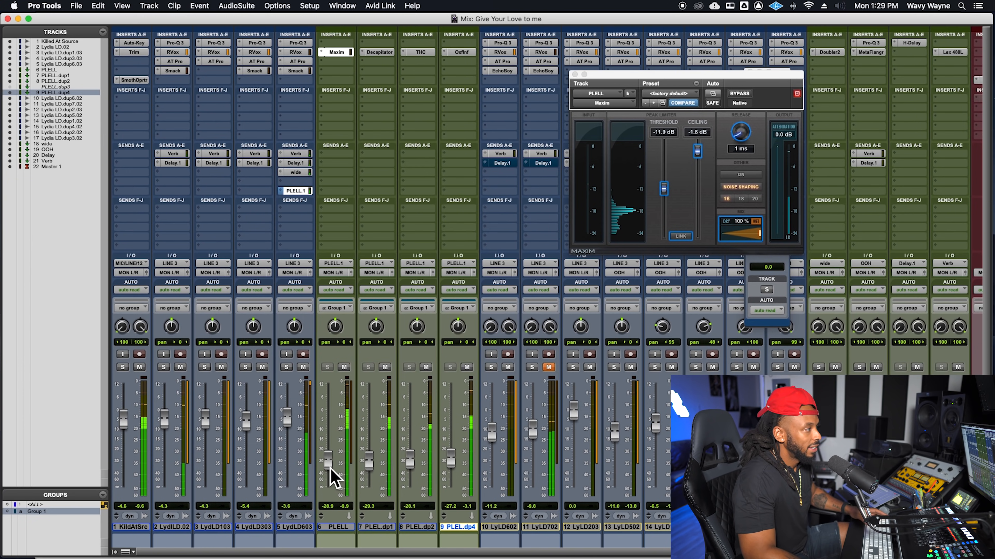
# Lower Maxim's threshold to -15.0 dB while listening to the mix, and save the session
pyautogui.click(666, 193)
pyautogui.press('super+s')
pyautogui.moveTo(666, 195); pyautogui.dragTo(665, 202)
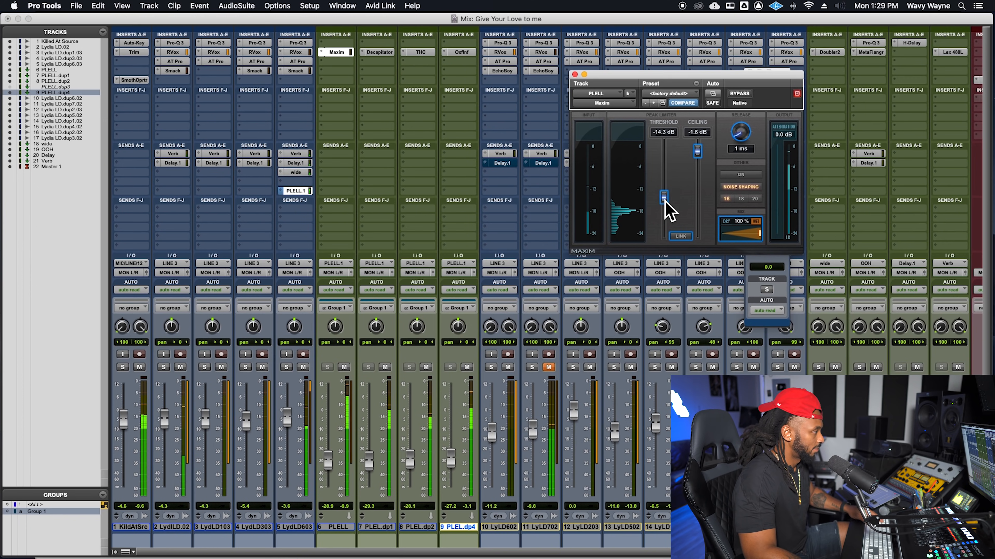
pyautogui.press('super+s')
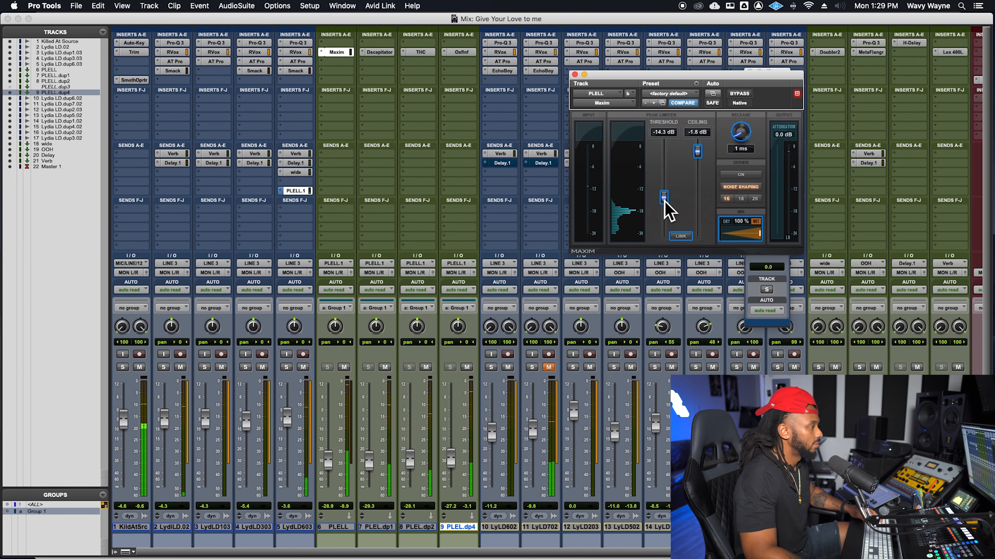
pyautogui.moveTo(664, 201); pyautogui.dragTo(667, 208)
pyautogui.press('super+s')
pyautogui.press('super+s')
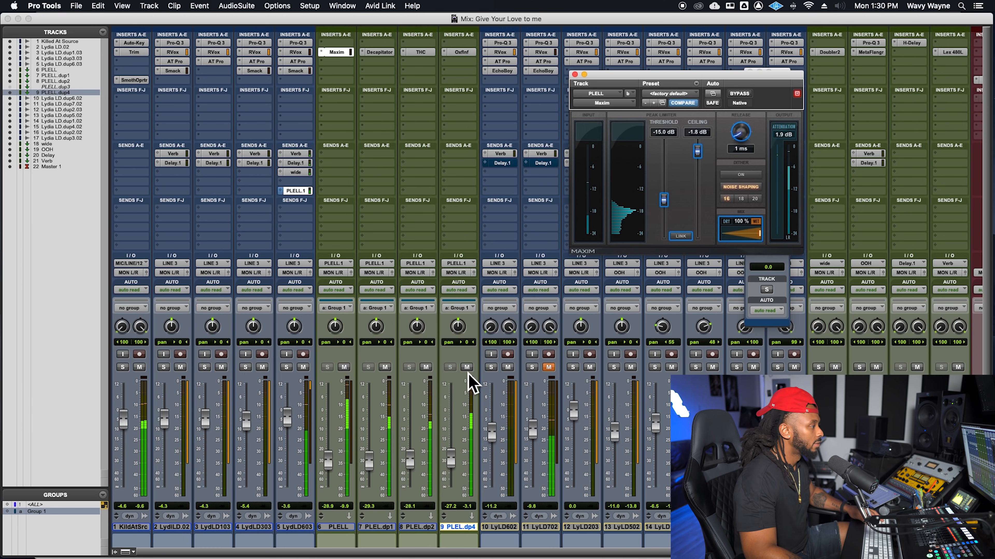
# Mute and unmute the grouped PLELL tracks to compare the mix with and without parallel processing
pyautogui.click(466, 367)
pyautogui.press('super+s')
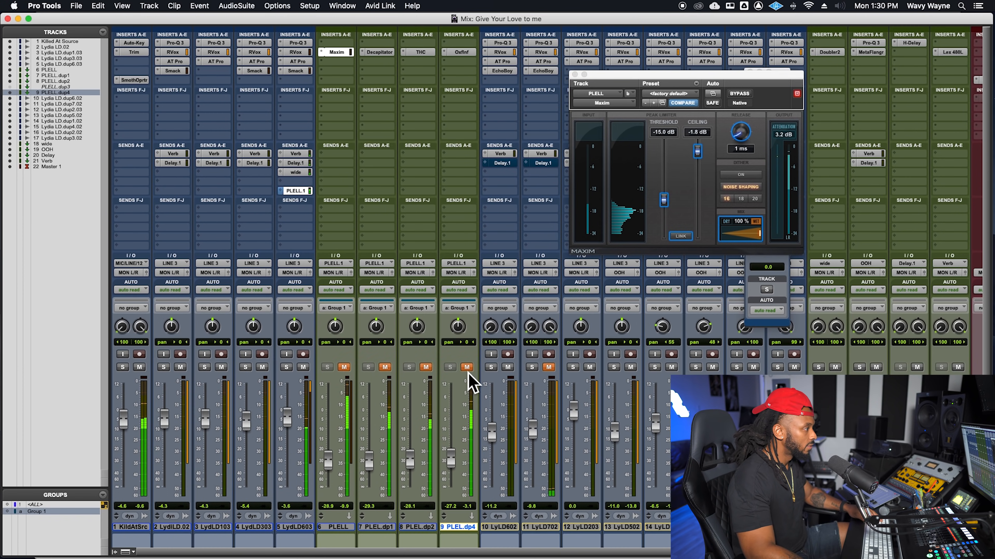
pyautogui.click(467, 369)
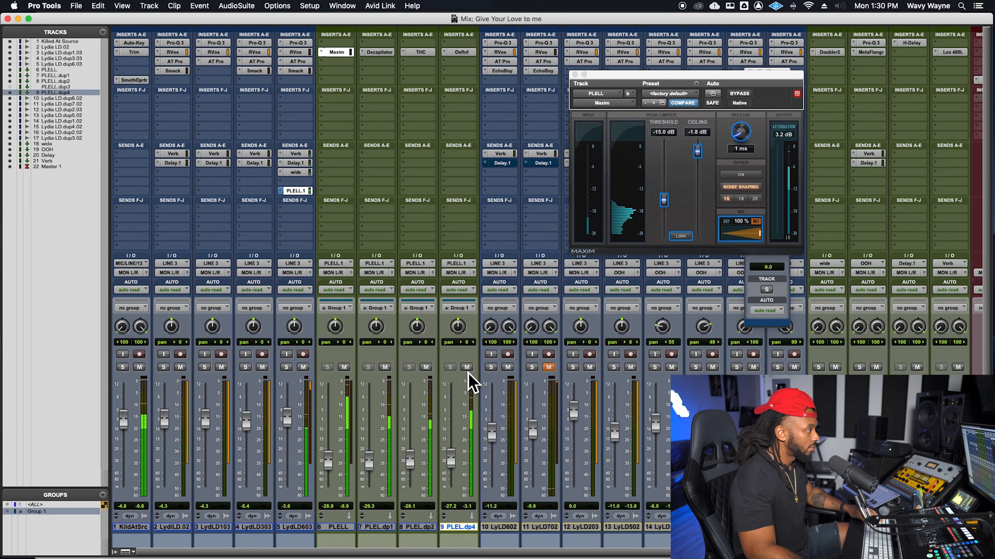
pyautogui.press('super+s')
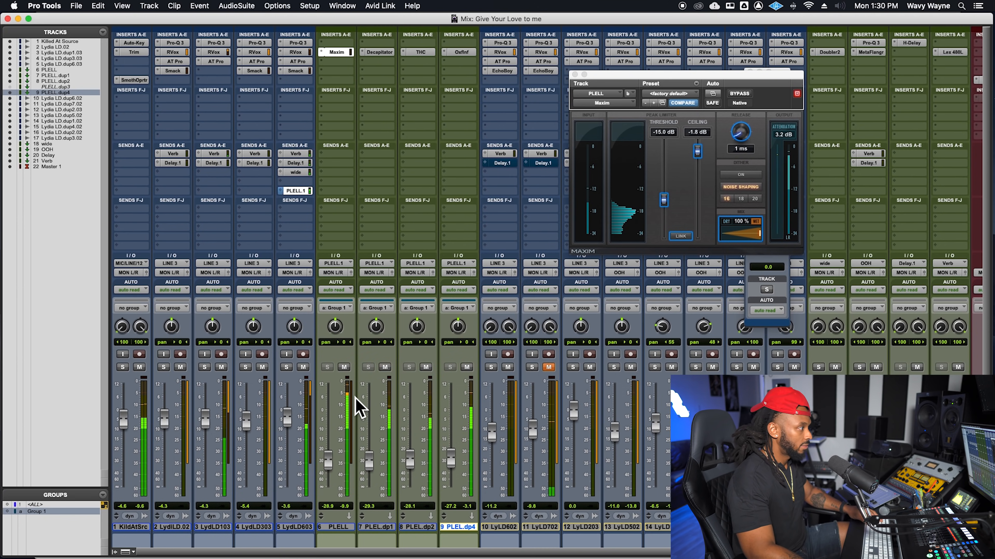
# Lower the grouped faders about 1.7 dB and pan PLELL left 23, PLELL.dup1 right 33, PLELL.dup2 left 39 and PLELL.dup4 right 33
pyautogui.moveTo(330, 472); pyautogui.dragTo(332, 476)
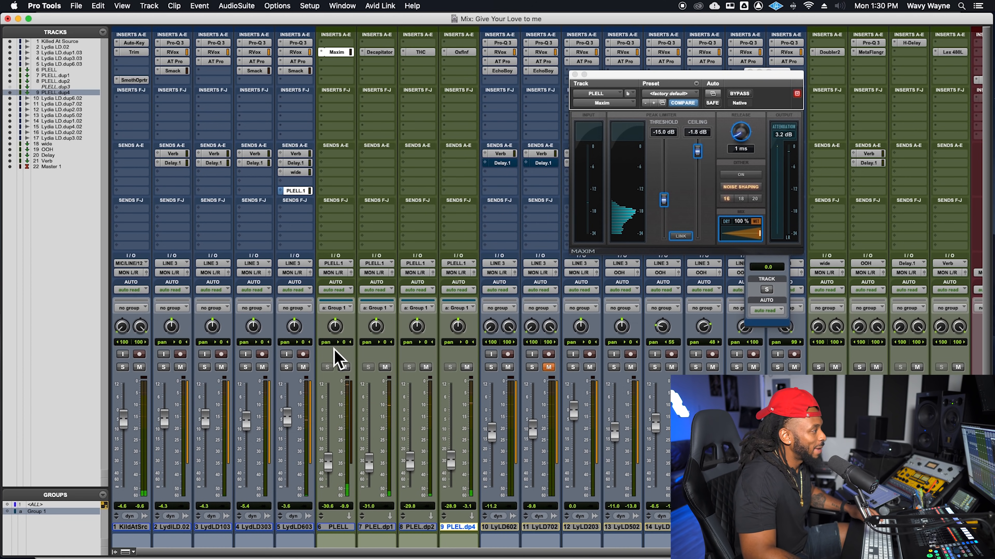
pyautogui.moveTo(378, 339); pyautogui.dragTo(472, 325)
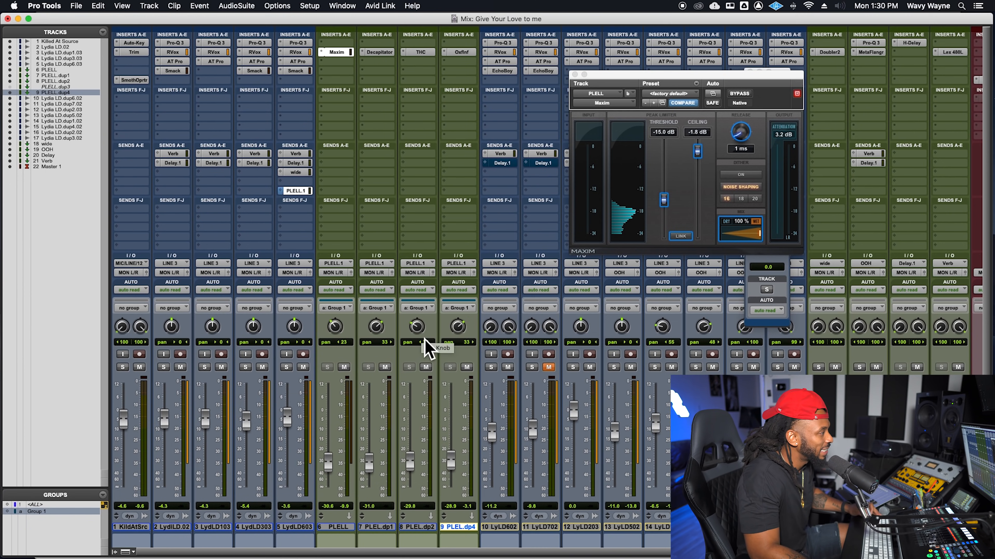
pyautogui.press('space')
pyautogui.press('super+s')
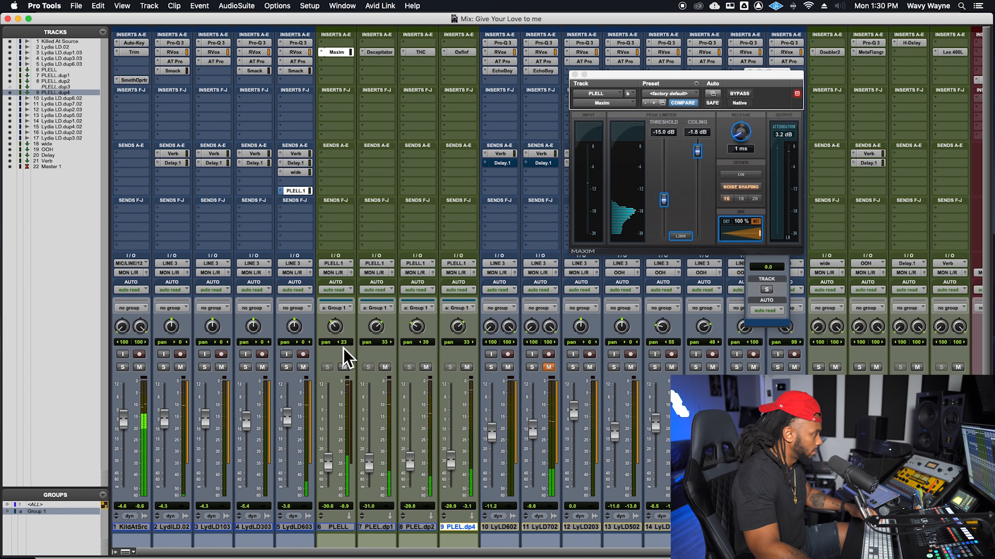
# Lower PLELL to -31.4 dB and widen the panning with PLELL at left 35 and PLELL.dup2 at left 43
pyautogui.moveTo(330, 469); pyautogui.dragTo(331, 470)
pyautogui.moveTo(342, 321); pyautogui.dragTo(341, 326)
pyautogui.press('super+s')
pyautogui.moveTo(428, 338); pyautogui.dragTo(421, 338)
pyautogui.press('super+s')
# Toggle the PLELL group's mutes repeatedly during playback to compare the widened parallel blend with the plain lead vocal
pyautogui.click(468, 369)
pyautogui.click(469, 371)
pyautogui.press('super+s')
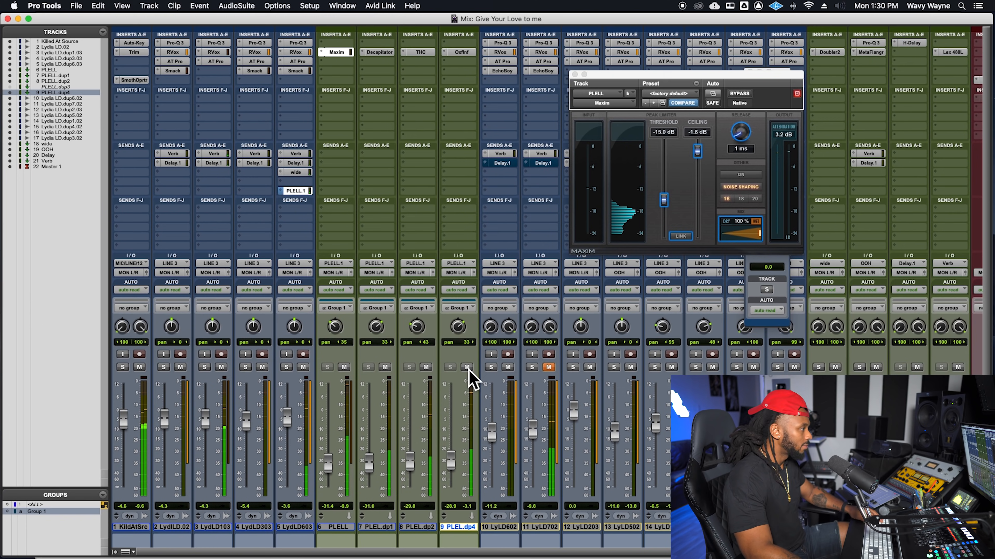
pyautogui.click(468, 368)
pyautogui.click(467, 368)
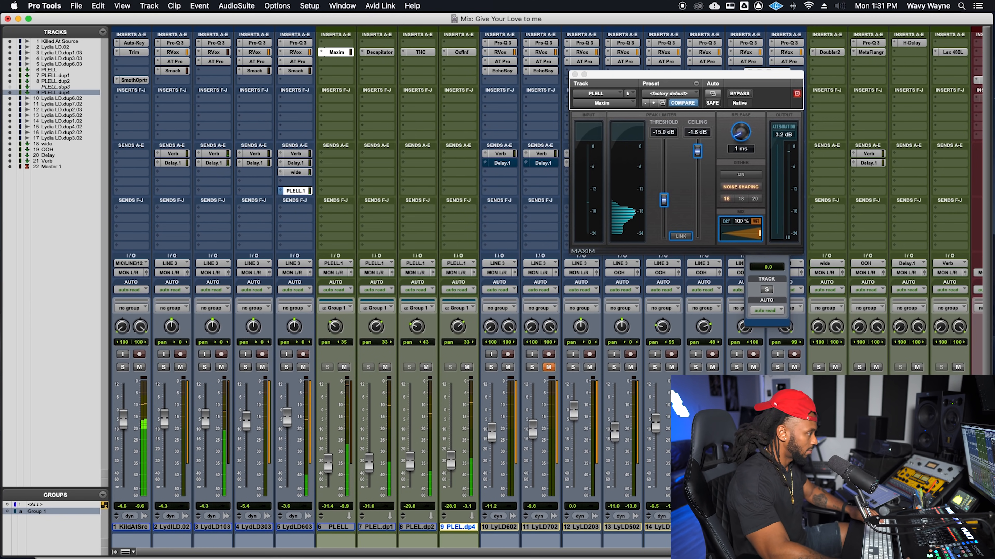